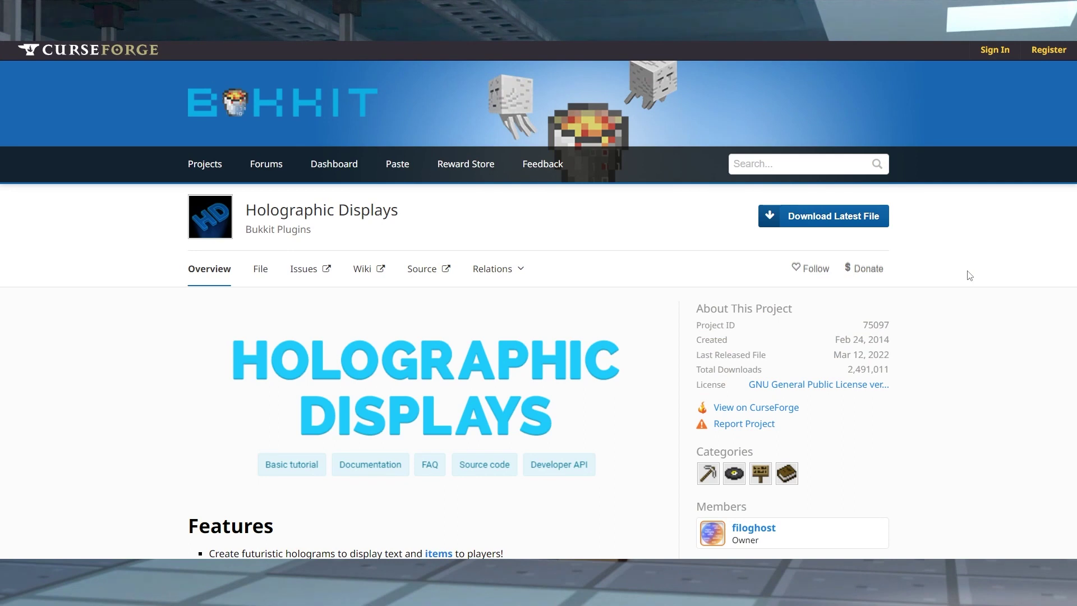
pyautogui.click(520, 270)
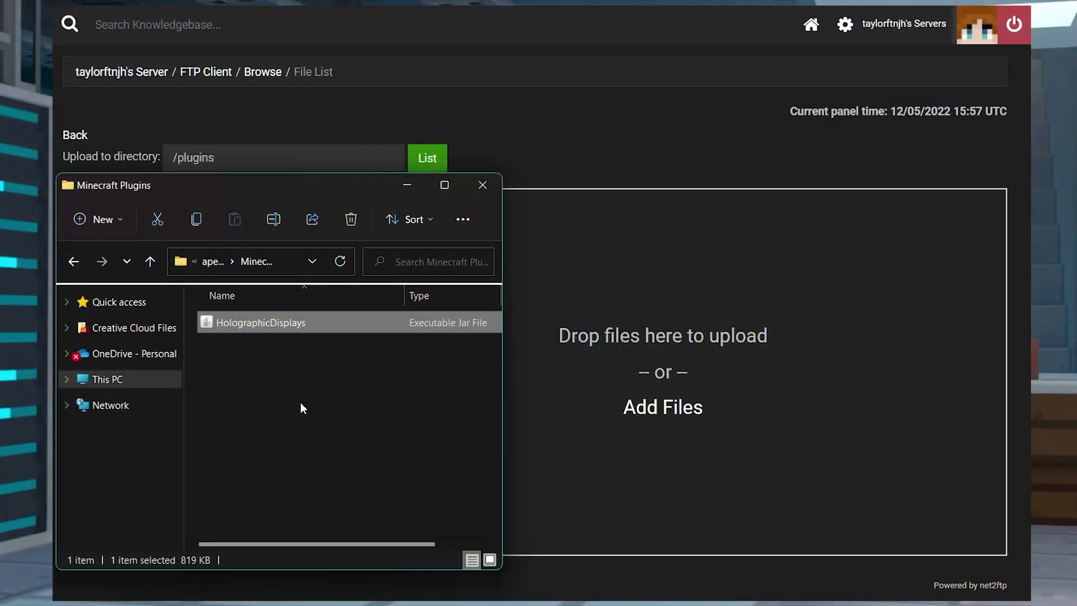
pyautogui.moveTo(241, 328); pyautogui.dragTo(648, 344)
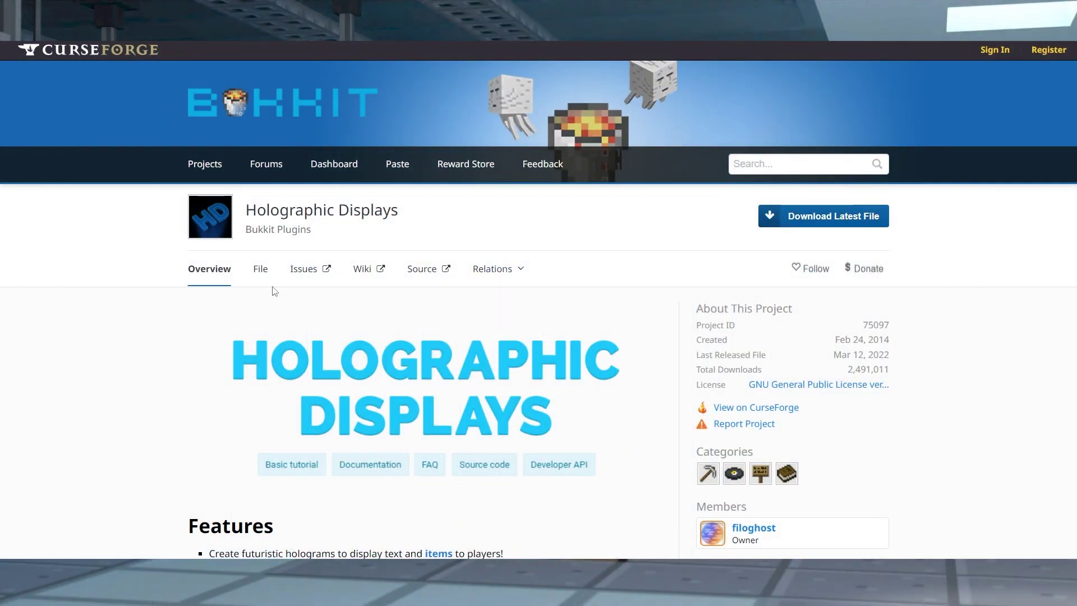
# Step: Download HolographicDisplays v3.0.0-SNAPSHOT (beta 3) from CurseForge and move the jar into Minecraft Plugins
pyautogui.click(261, 275)
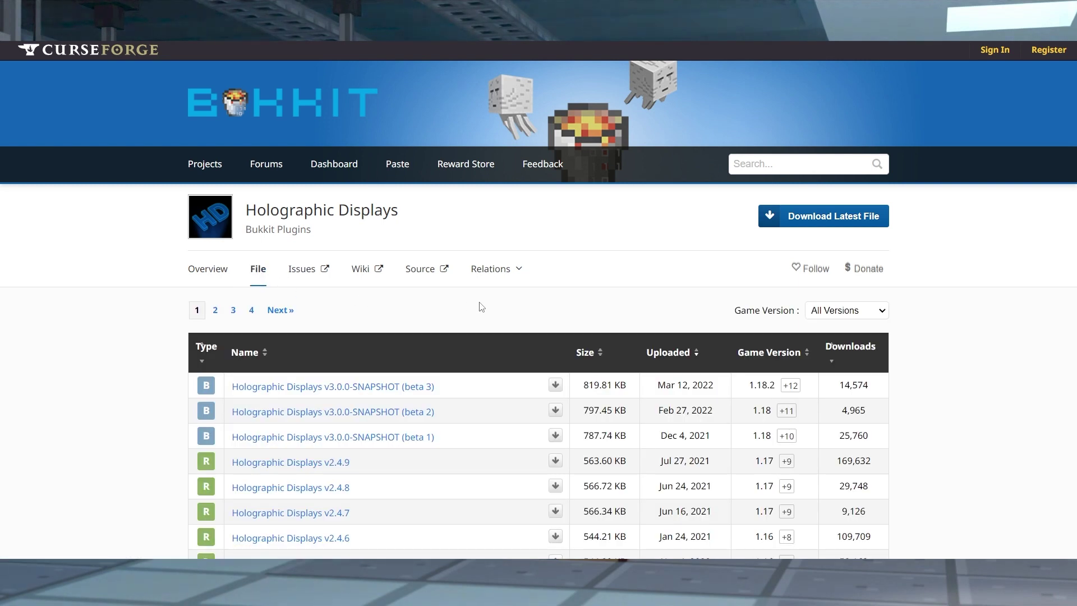
pyautogui.scroll(-1, 481, 306)
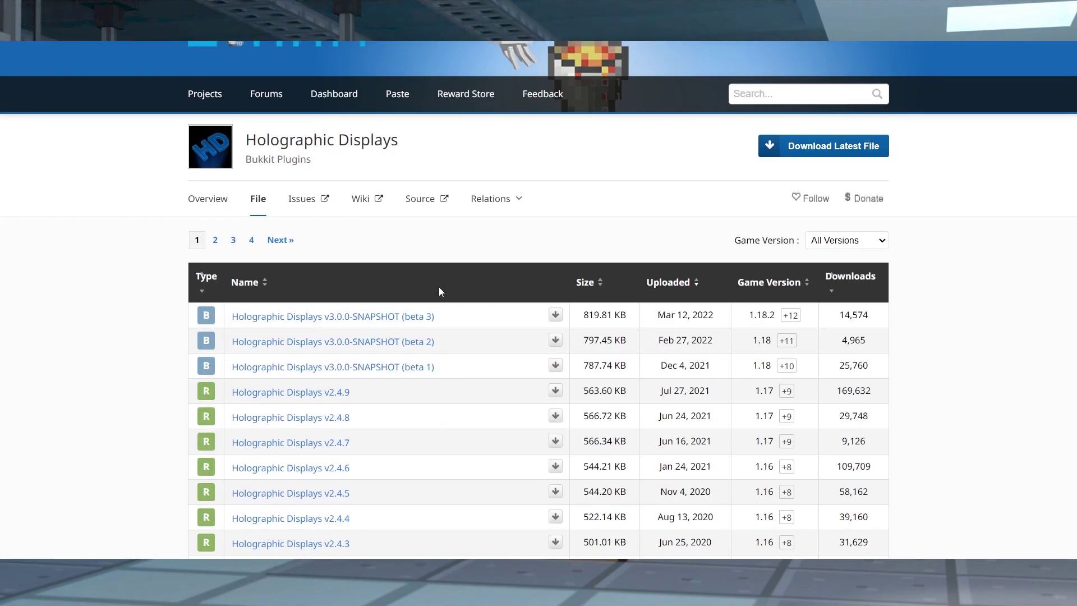
pyautogui.click(555, 314)
pyautogui.hotkey('alt', 'Tab')
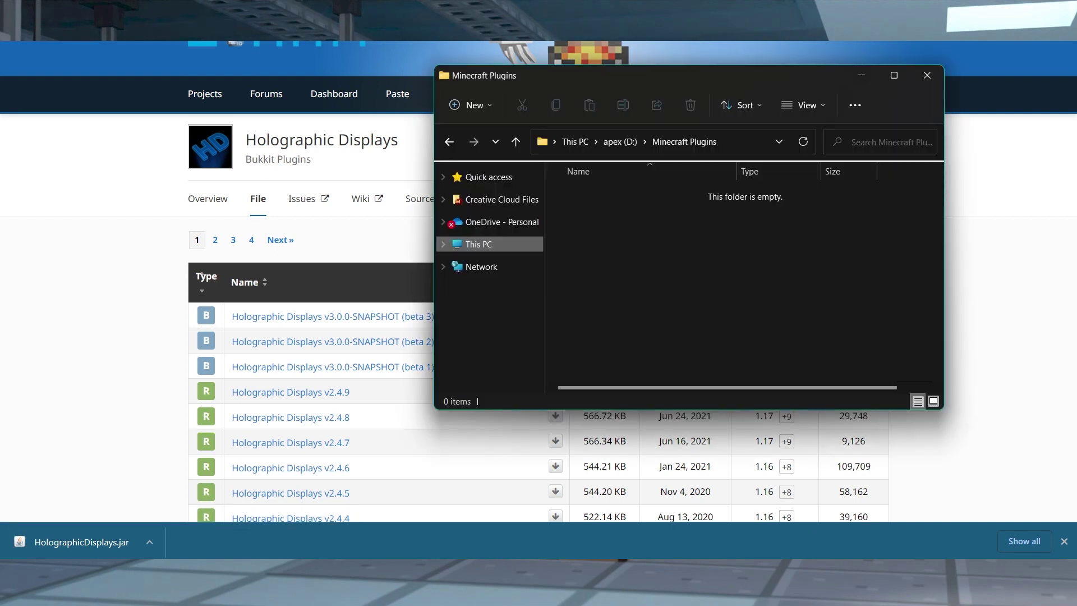
pyautogui.moveTo(875, 251); pyautogui.dragTo(792, 251)
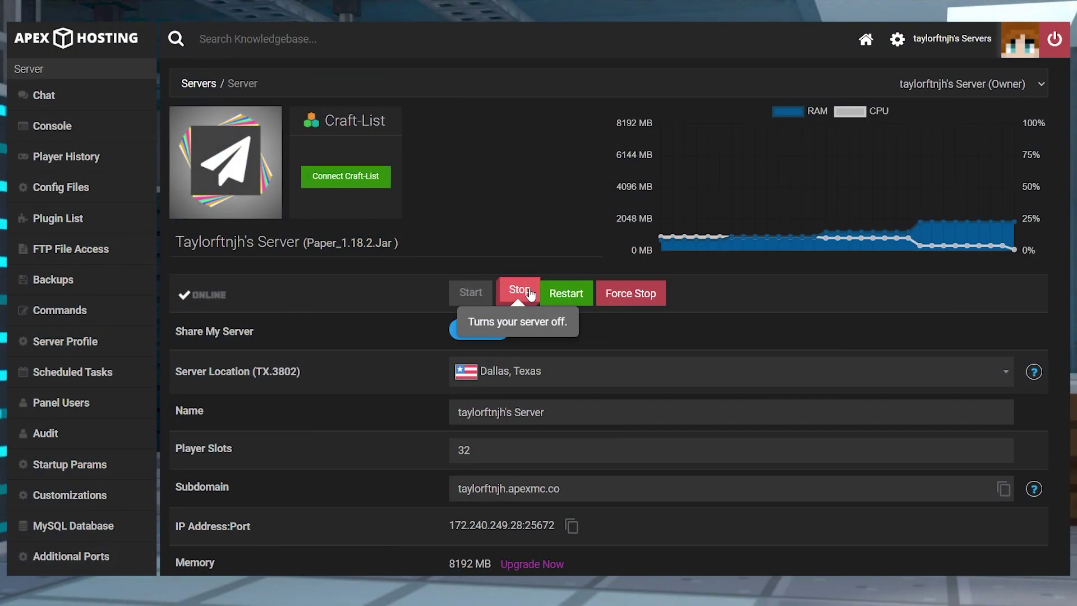
# Step: Stop the server until it shows OFFLINE, then open FTP File Access to its root listing
pyautogui.click(529, 292)
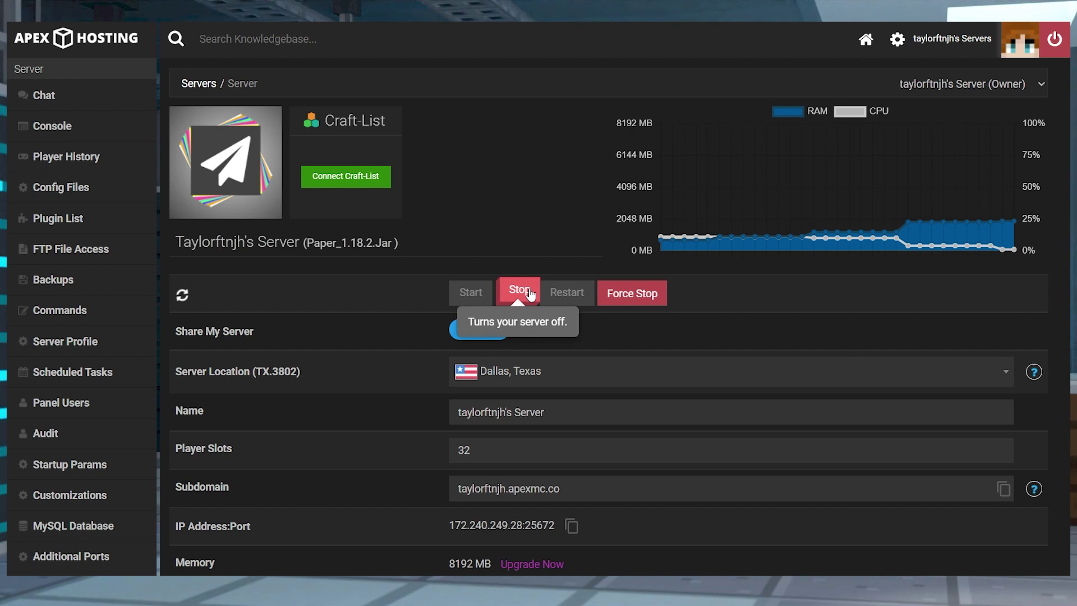
pyautogui.scroll(-3, 532, 293)
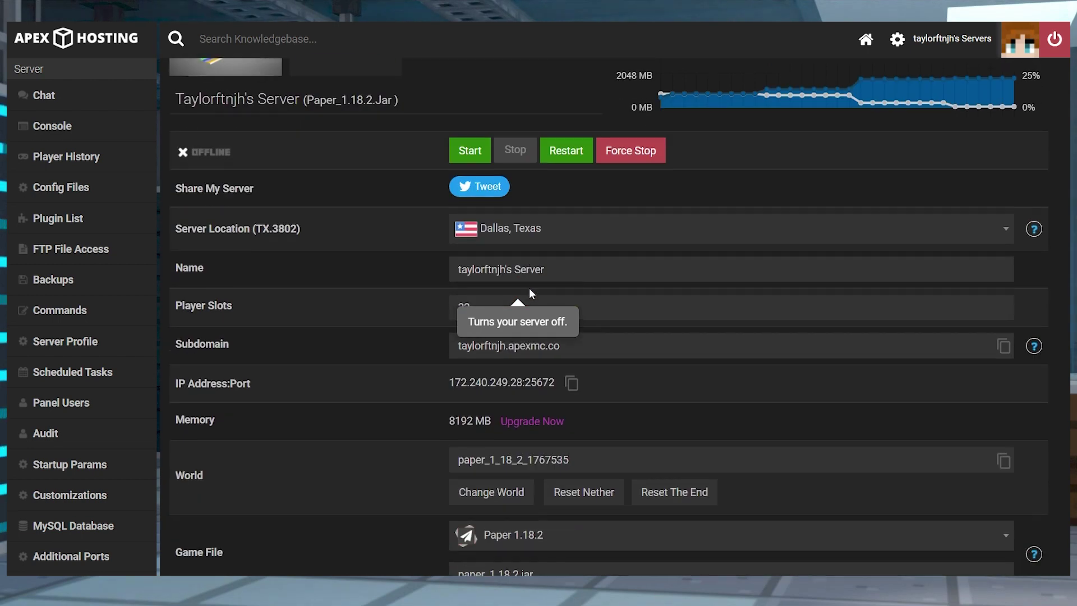
pyautogui.scroll(-3, 529, 287)
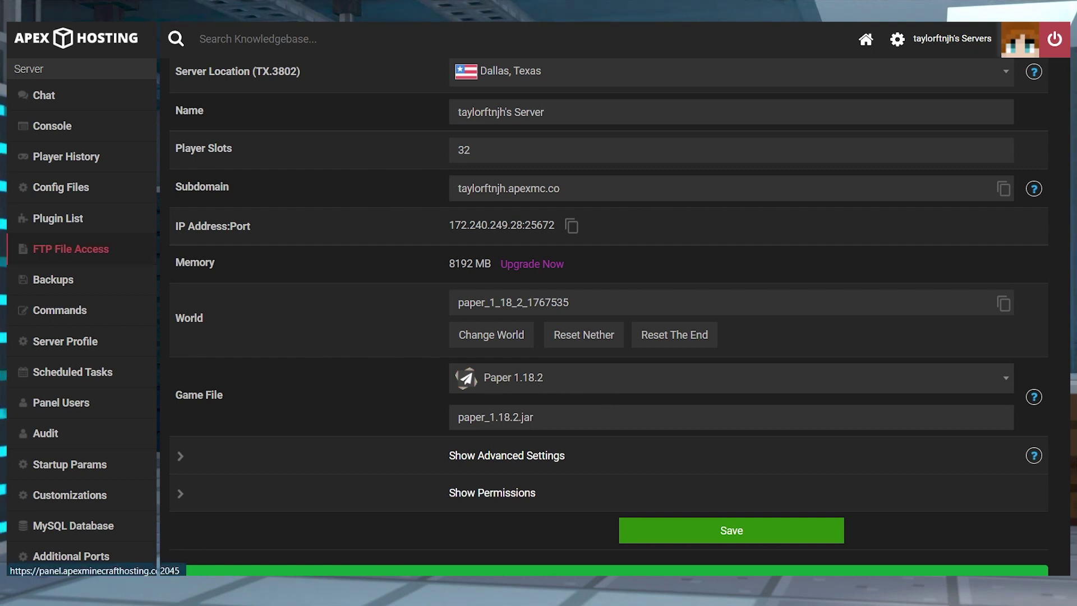
pyautogui.click(71, 249)
pyautogui.scroll(-3, 329, 247)
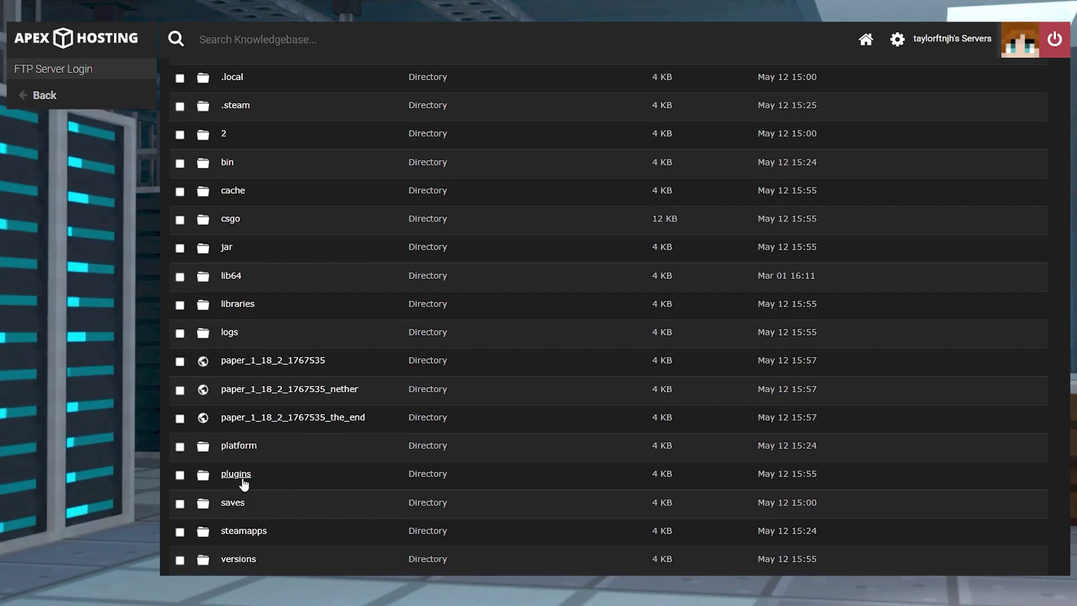
# Step: Upload HolographicDisplays.jar (820 kb) into the server's /plugins folder and return to the server page
pyautogui.click(244, 477)
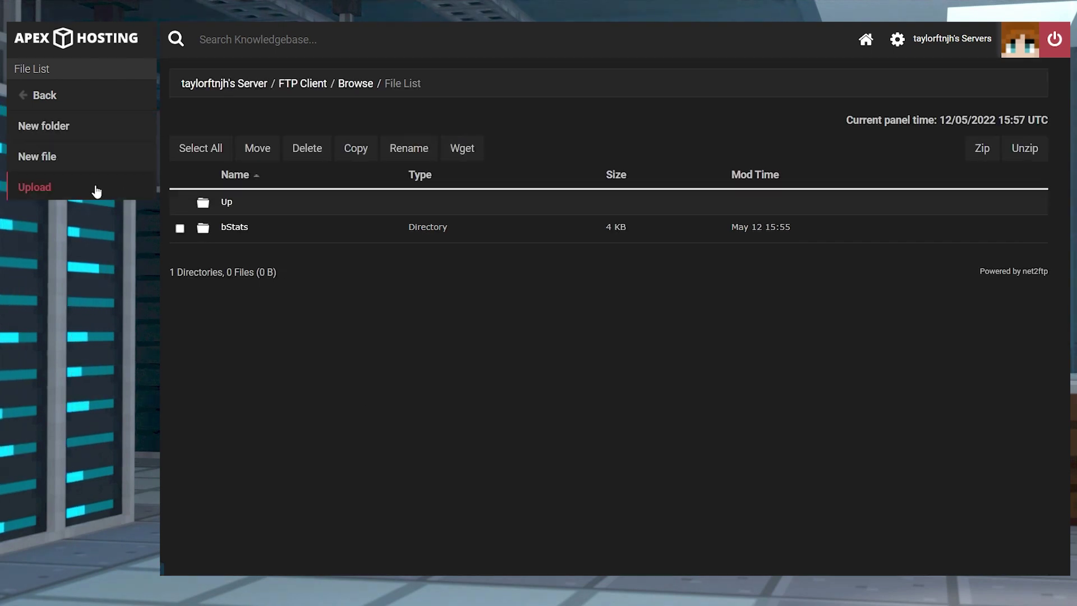
pyautogui.click(37, 186)
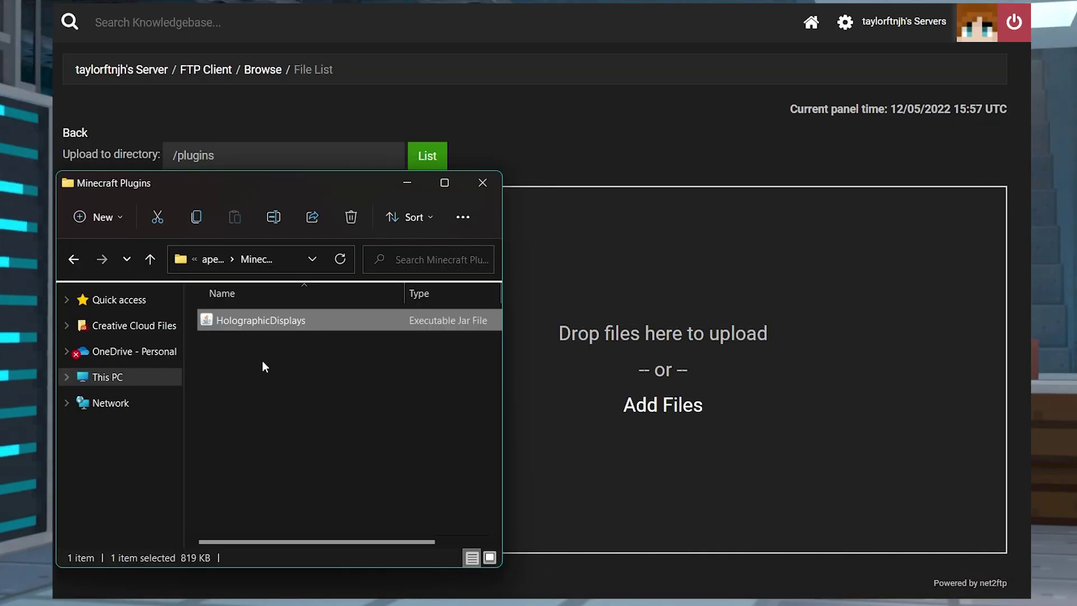
pyautogui.moveTo(244, 325); pyautogui.dragTo(647, 341)
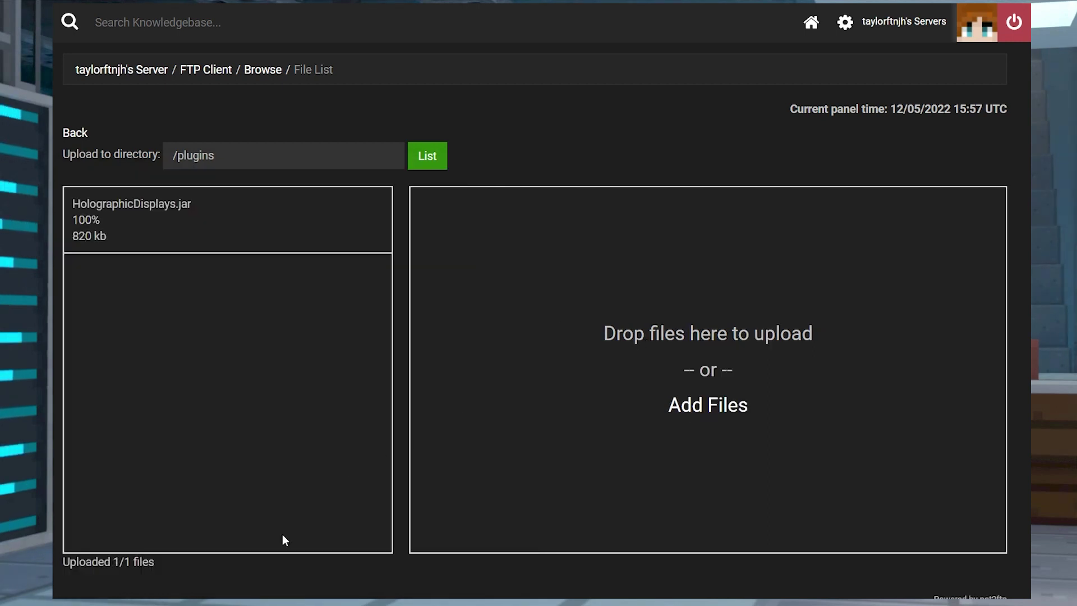
pyautogui.moveTo(113, 562); pyautogui.dragTo(154, 561)
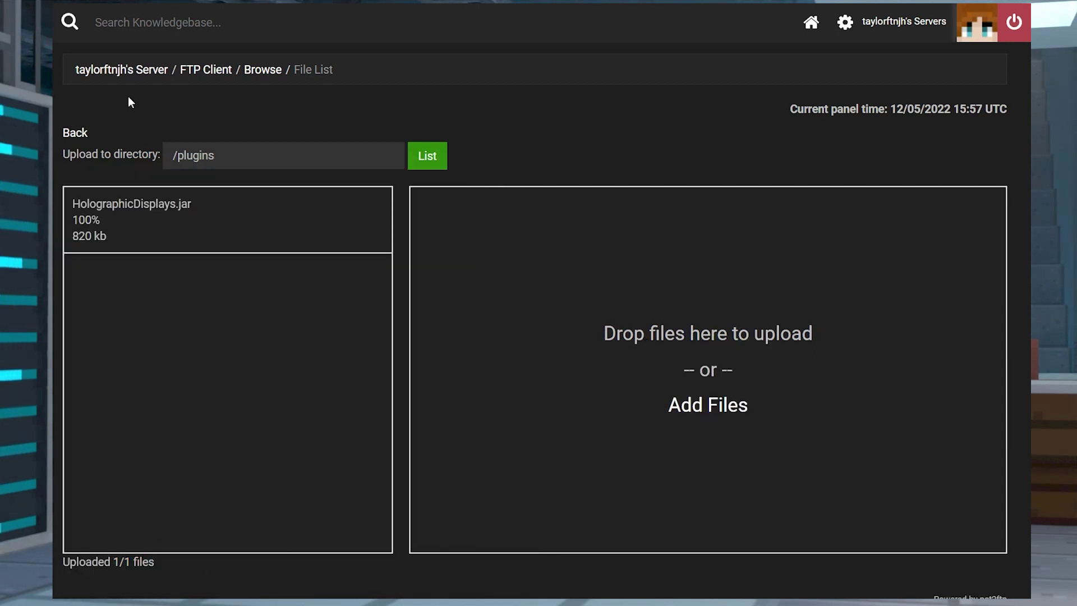
pyautogui.click(122, 70)
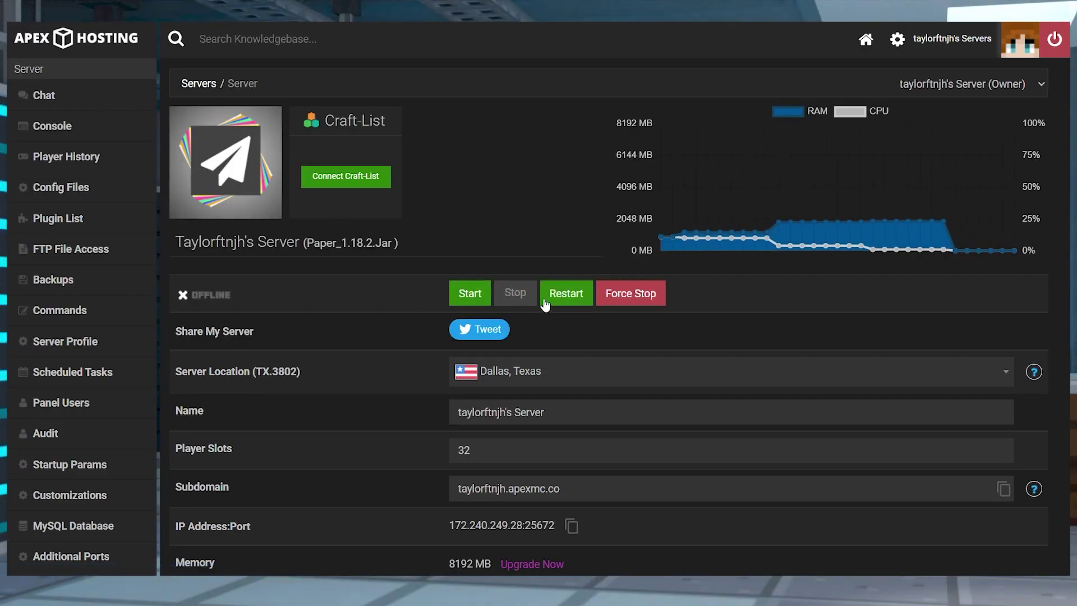
# Step: Restart the server and run pl in the console to list its loaded plugins
pyautogui.click(554, 298)
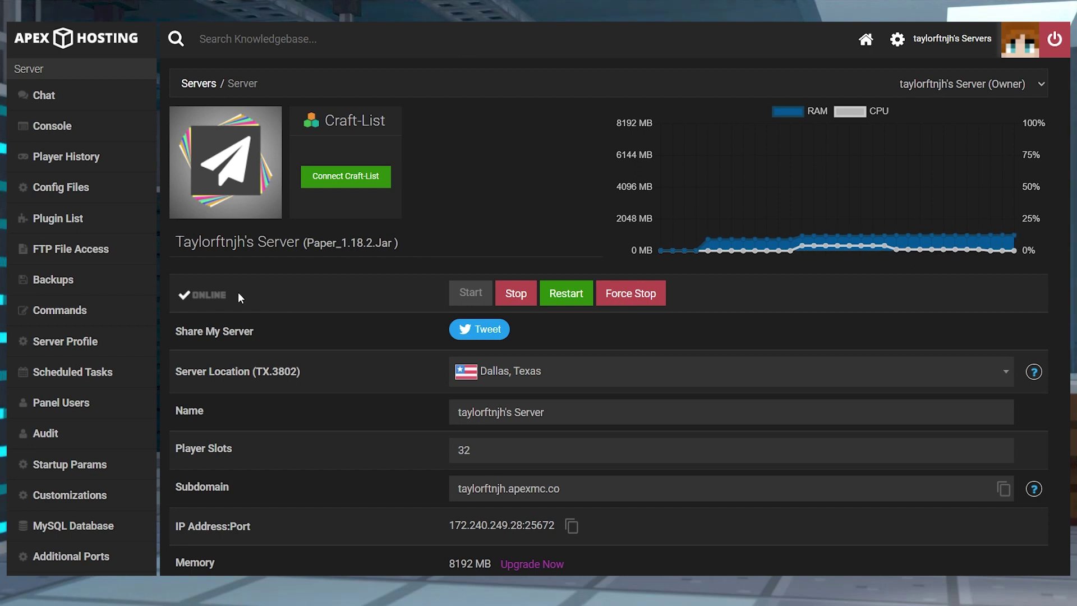
pyautogui.click(100, 135)
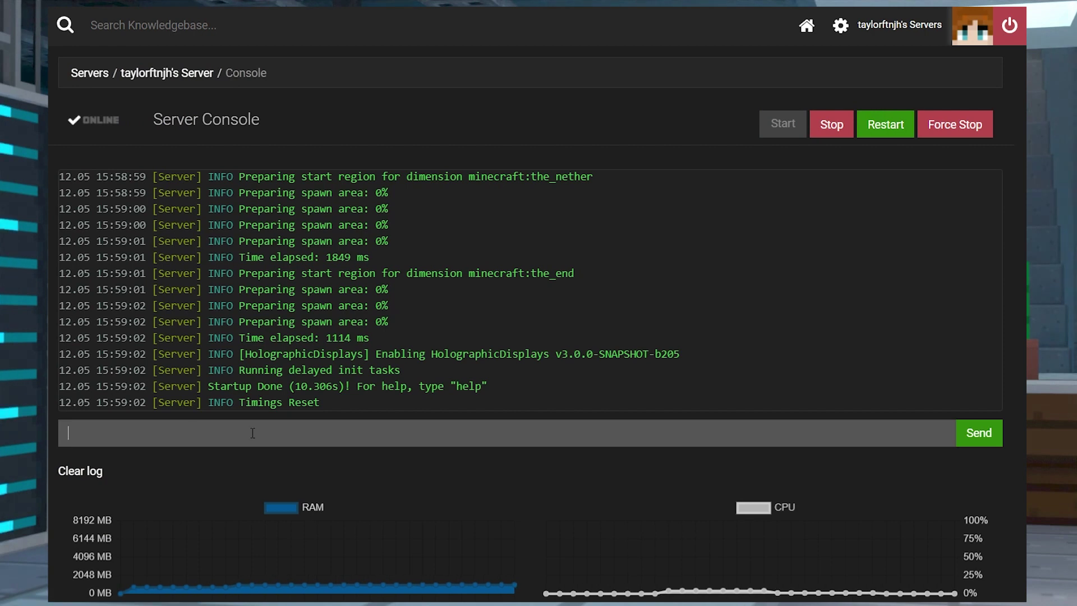
pyautogui.write('p')
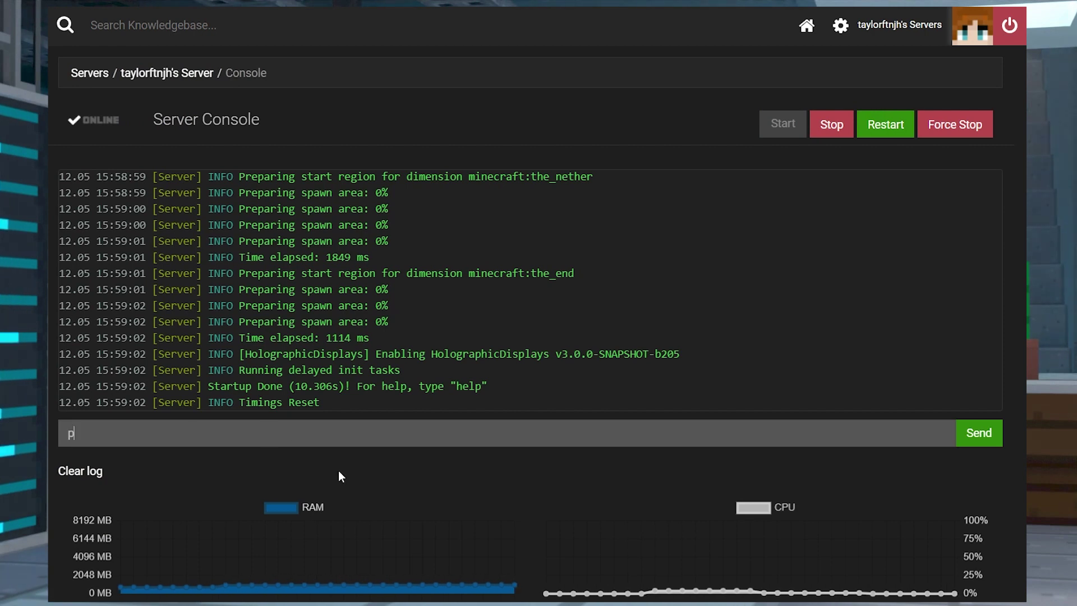
pyautogui.write('l')
pyautogui.press('Return')
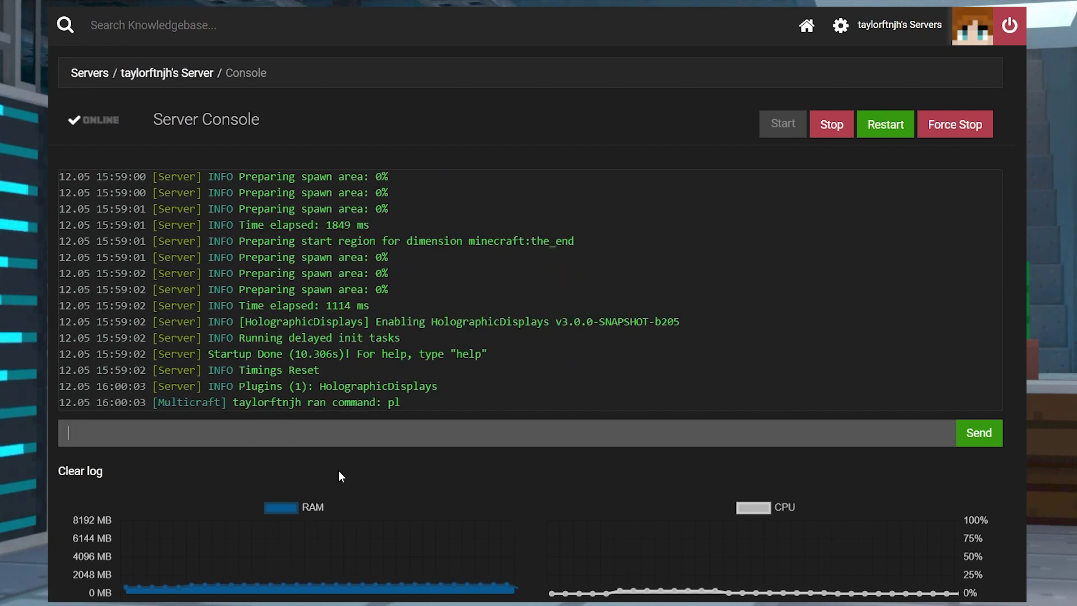
pyautogui.moveTo(439, 386); pyautogui.dragTo(233, 385)
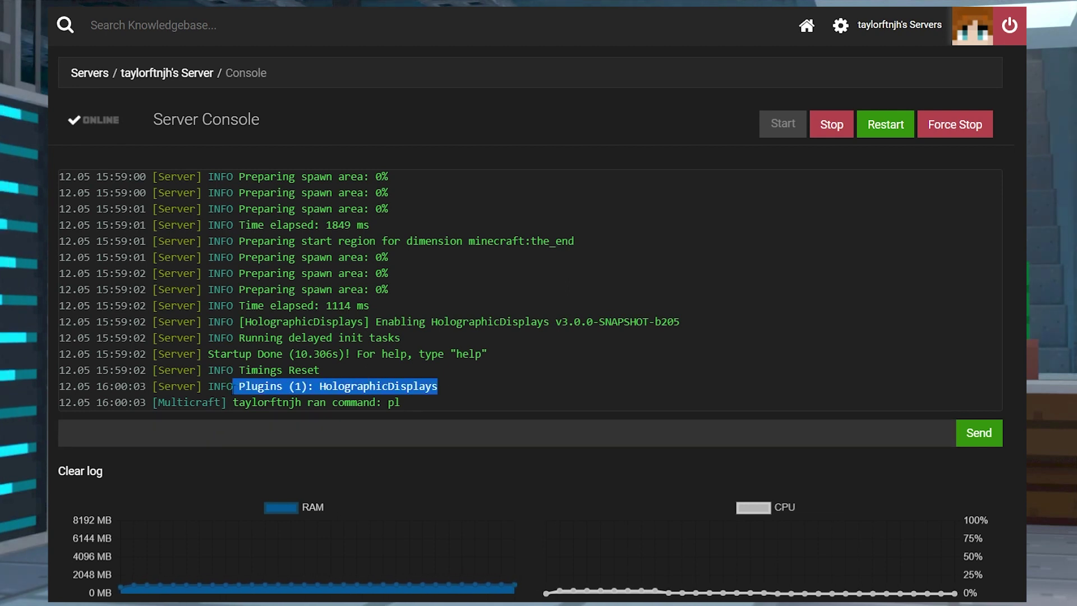
pyautogui.moveTo(234, 386); pyautogui.dragTo(471, 387)
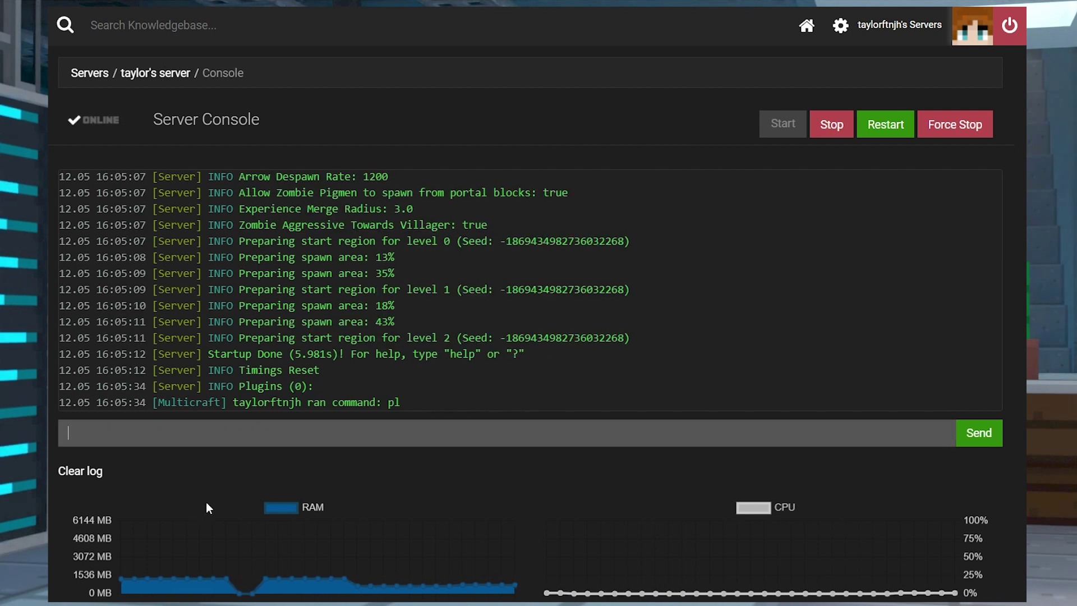
pyautogui.moveTo(336, 386); pyautogui.dragTo(234, 386)
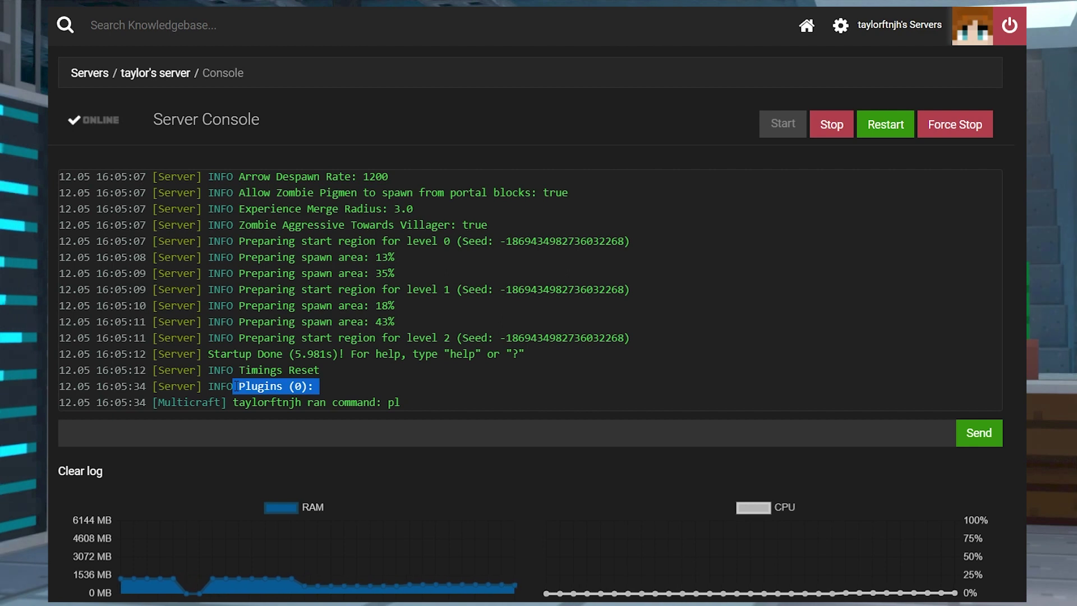
pyautogui.moveTo(241, 386); pyautogui.dragTo(358, 386)
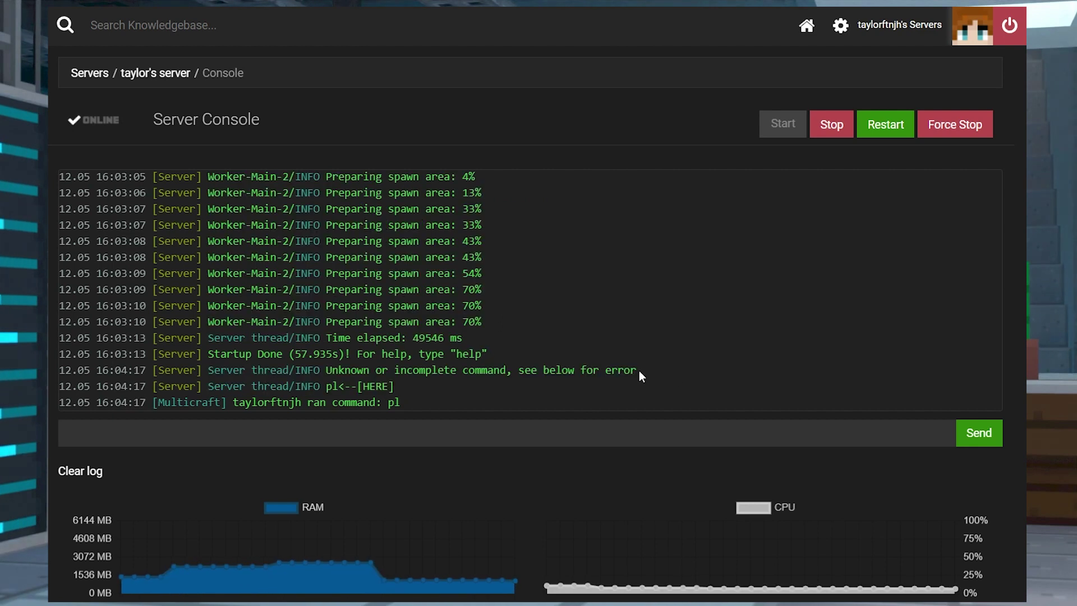
pyautogui.moveTo(638, 370); pyautogui.dragTo(326, 370)
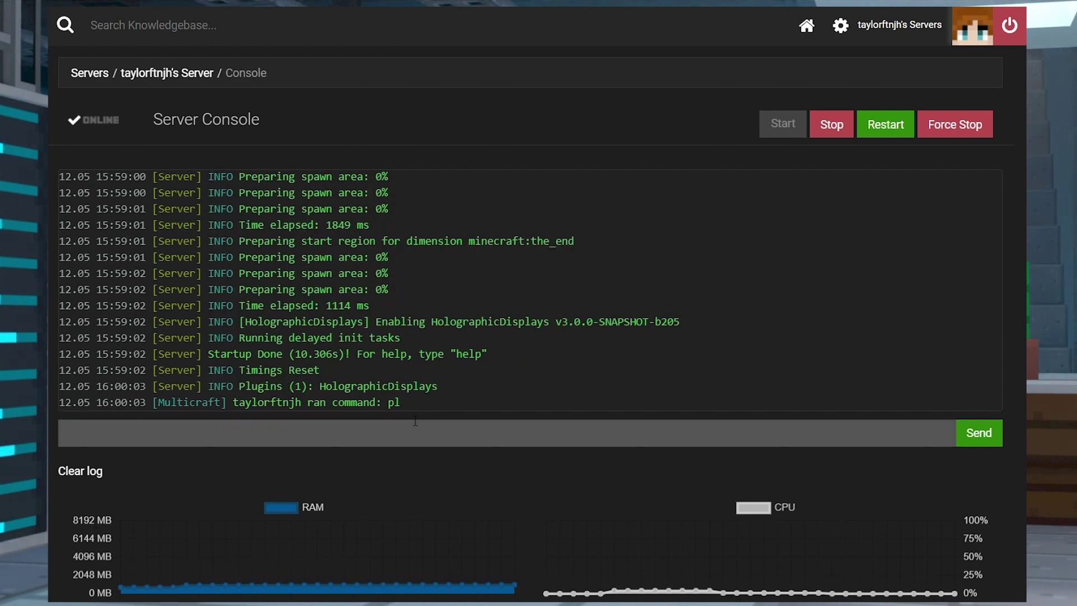
pyautogui.moveTo(440, 386); pyautogui.dragTo(233, 386)
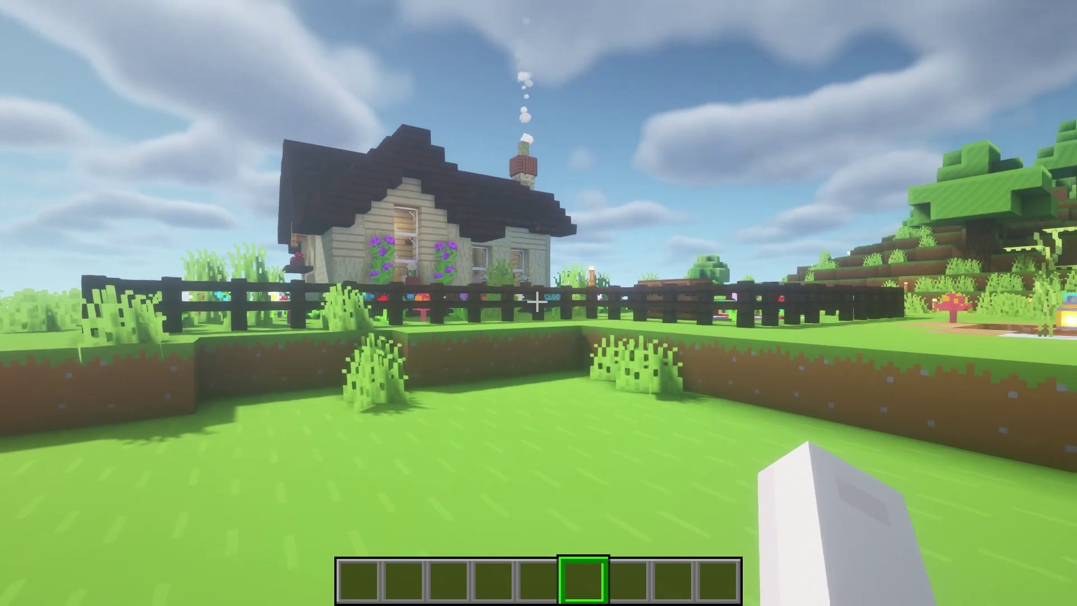
# Step: Run /holo create welcome tutorial server, then walk backward to view the new hologram
pyautogui.write('/')
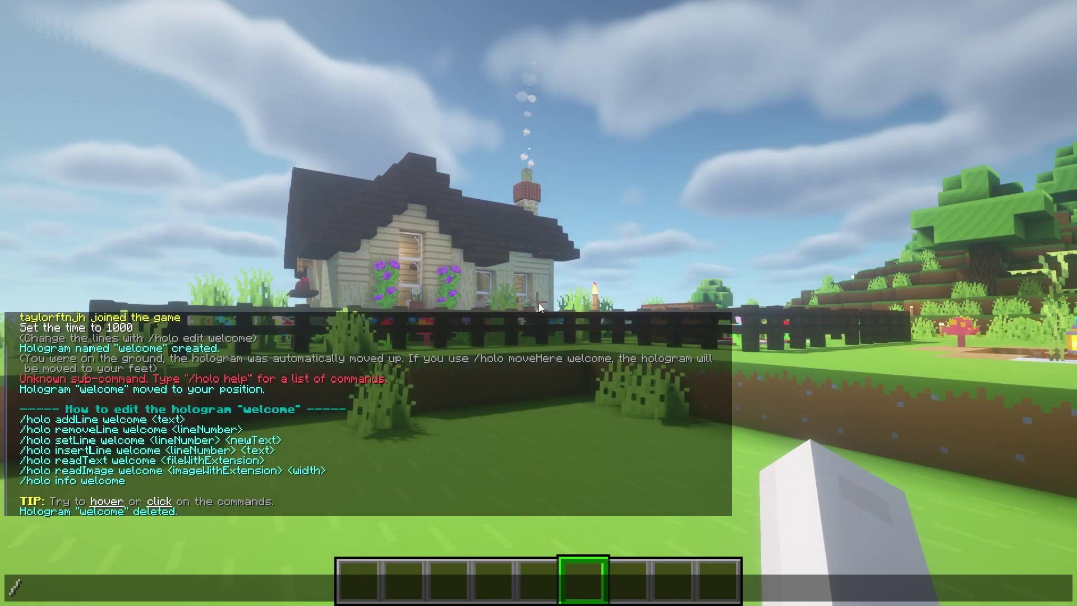
pyautogui.write('holo crea')
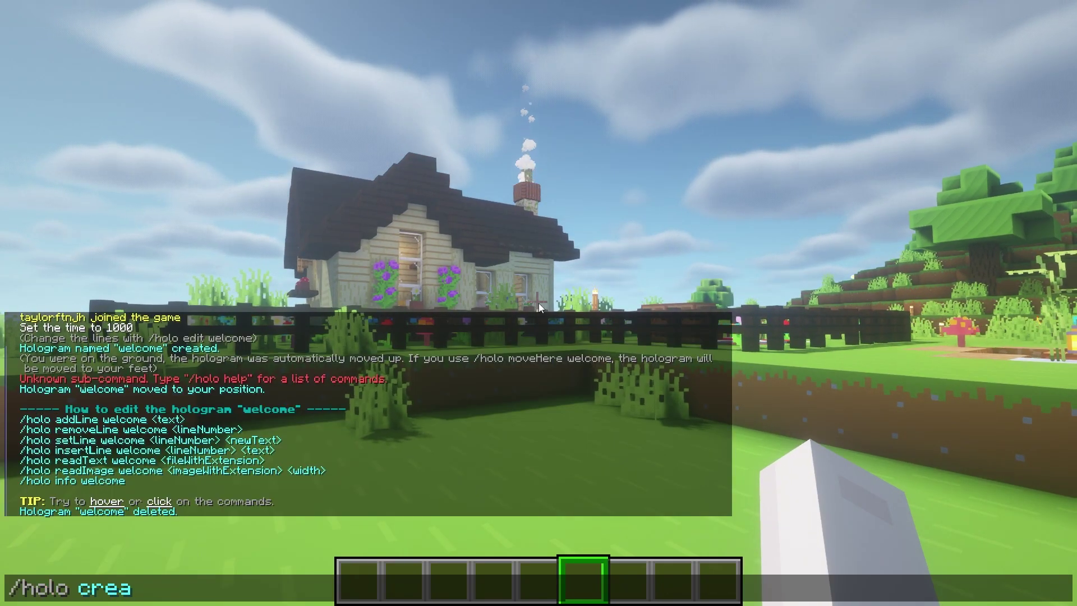
pyautogui.write('te welcome tu')
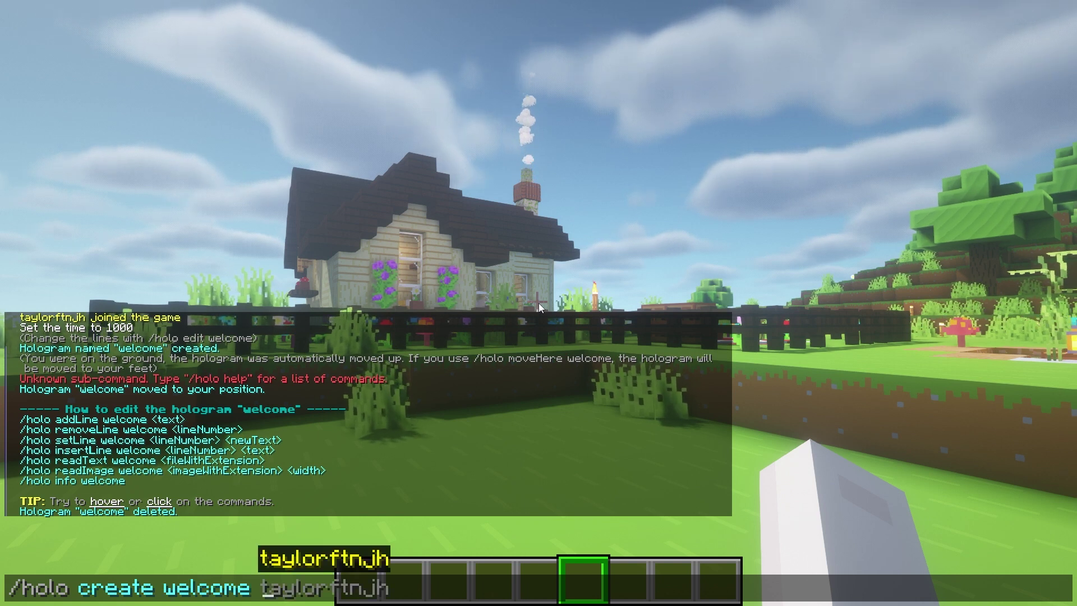
pyautogui.write('torial')
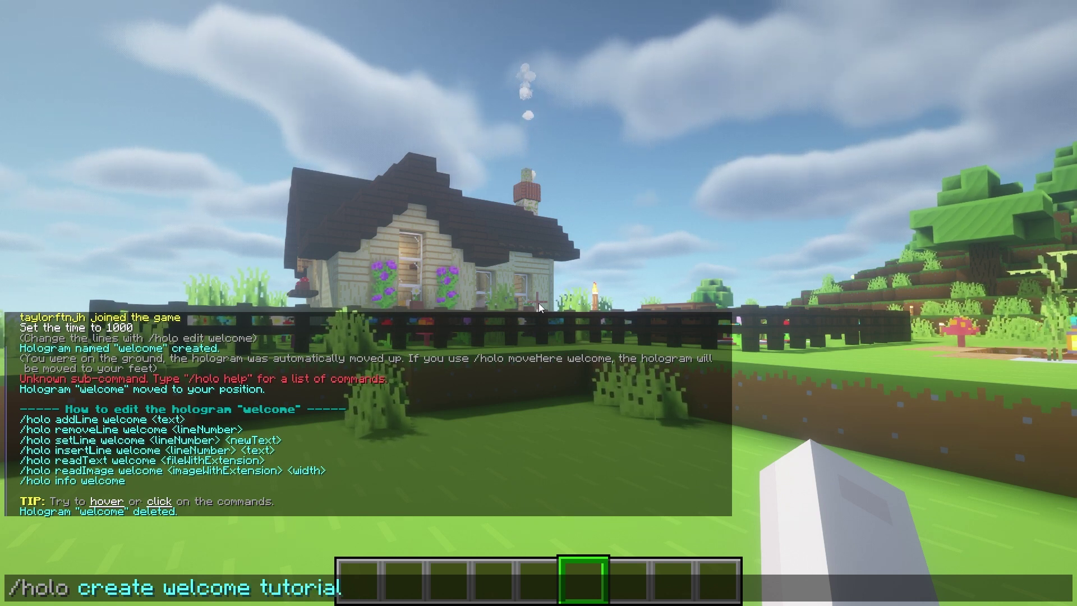
pyautogui.write(' server')
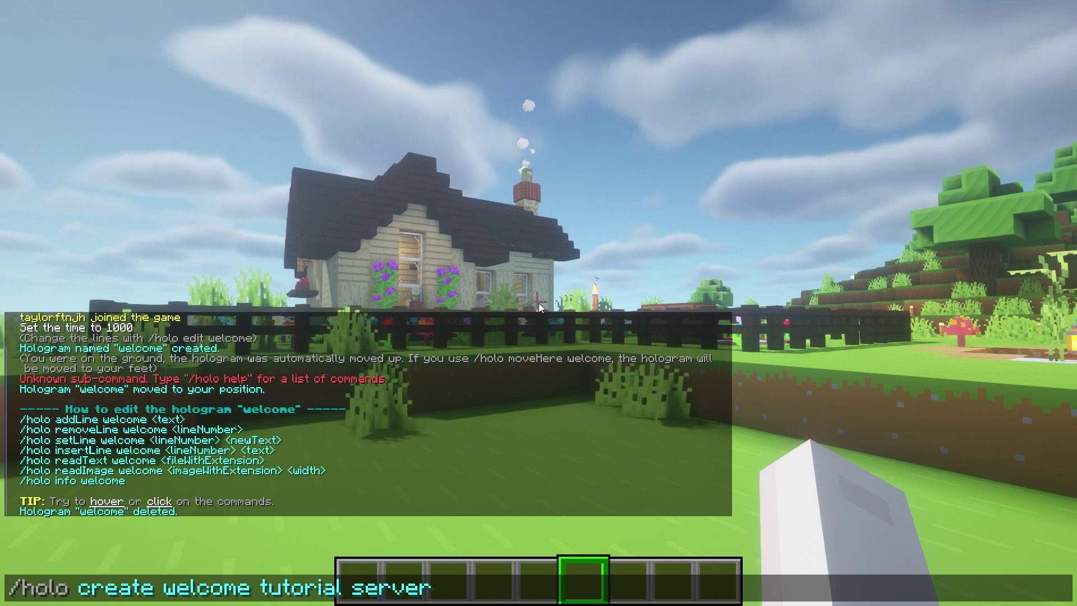
pyautogui.press('Return')
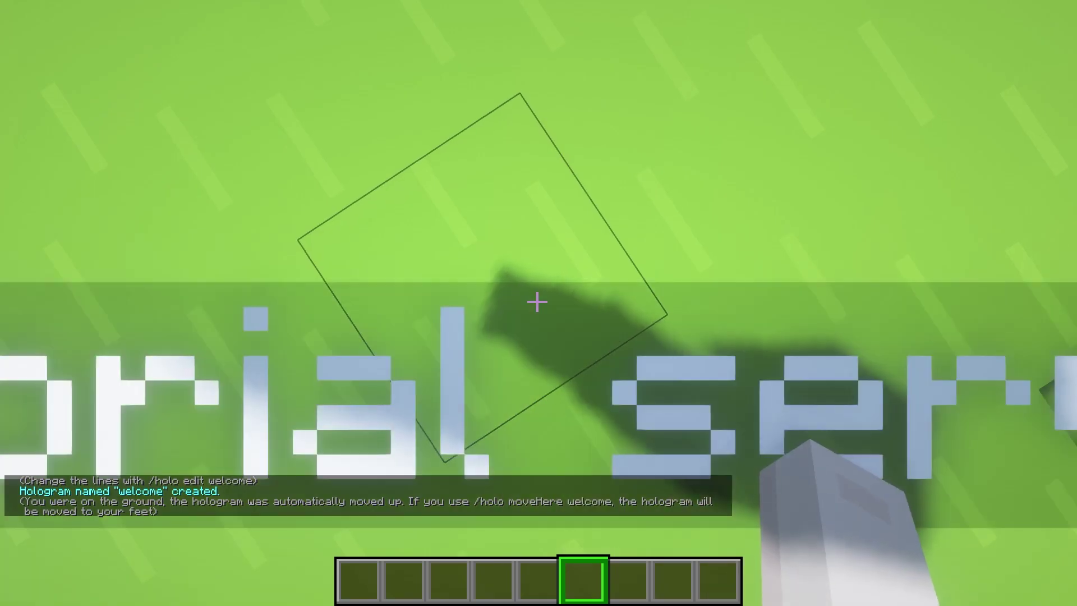
pyautogui.press('s')
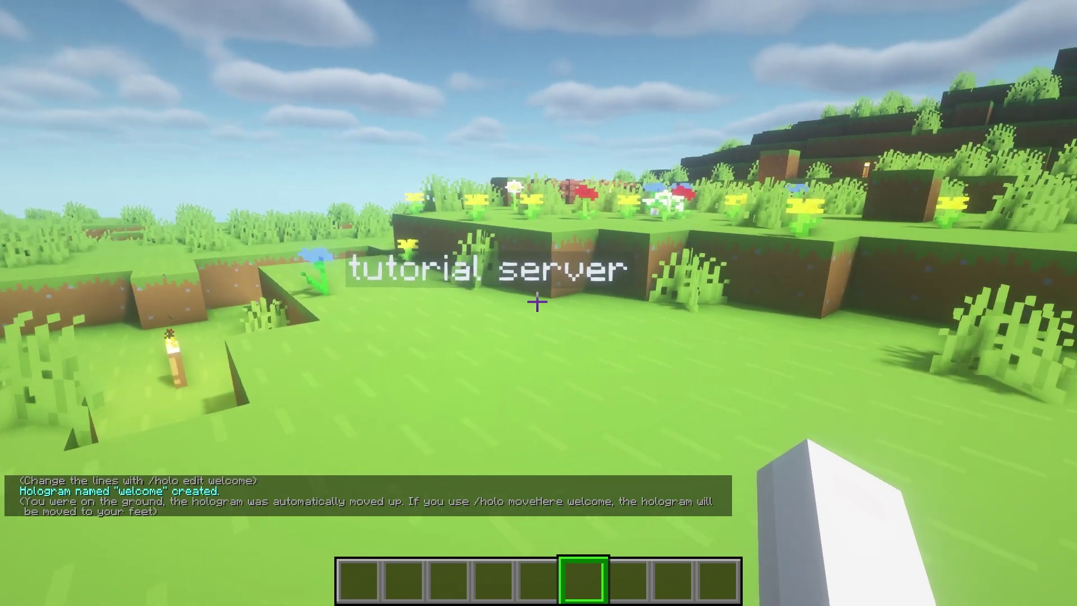
pyautogui.press('s')
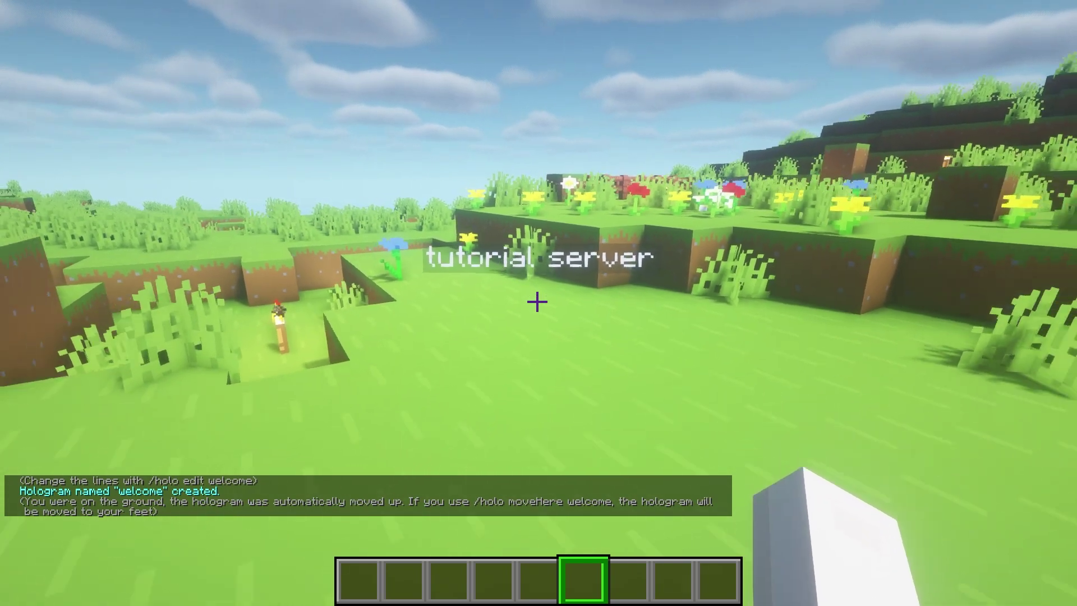
pyautogui.press('s')
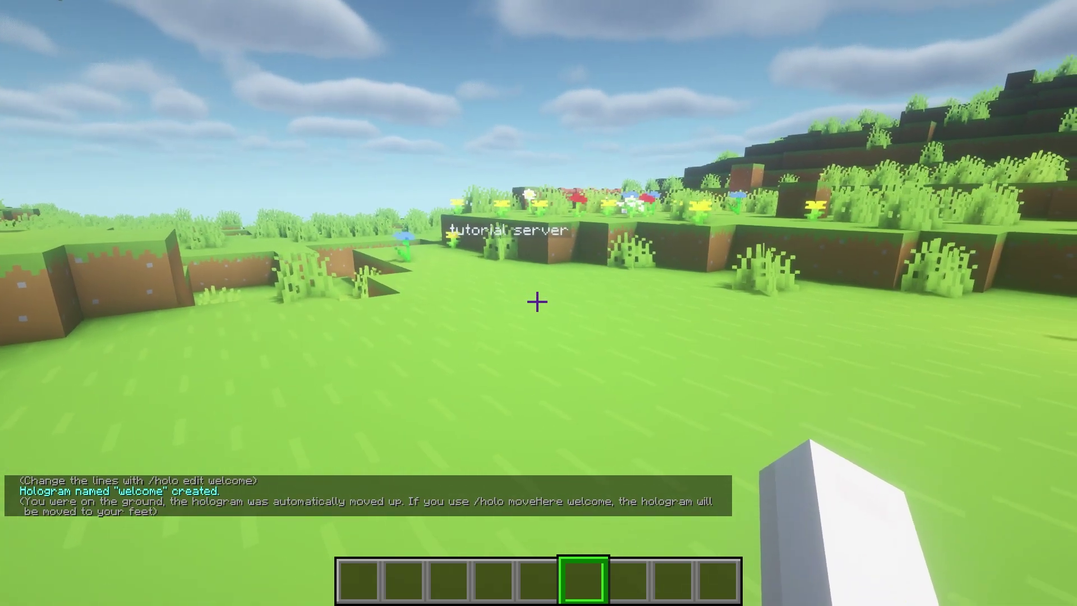
pyautogui.press('space')
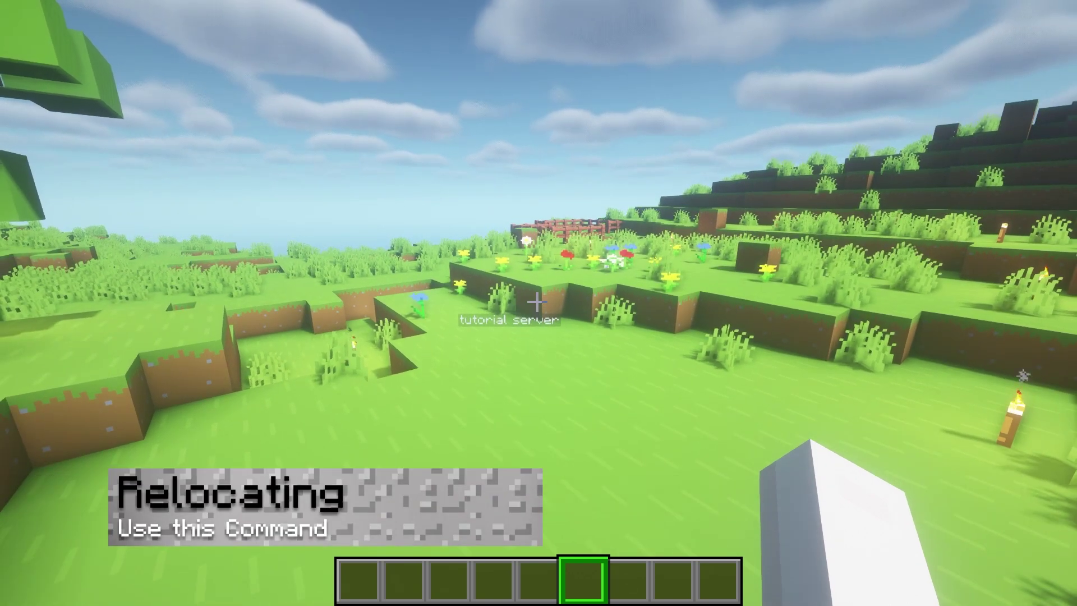
# Step: Run /holo movehere welcome to shift the hologram beside the fence, then view it
pyautogui.press('/')
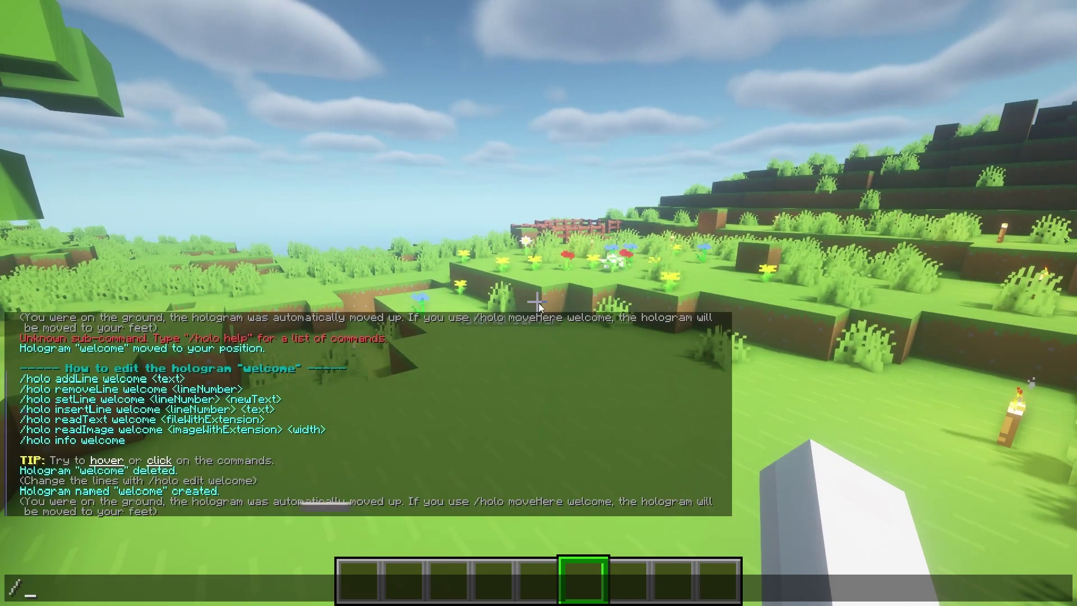
pyautogui.write('holo mo')
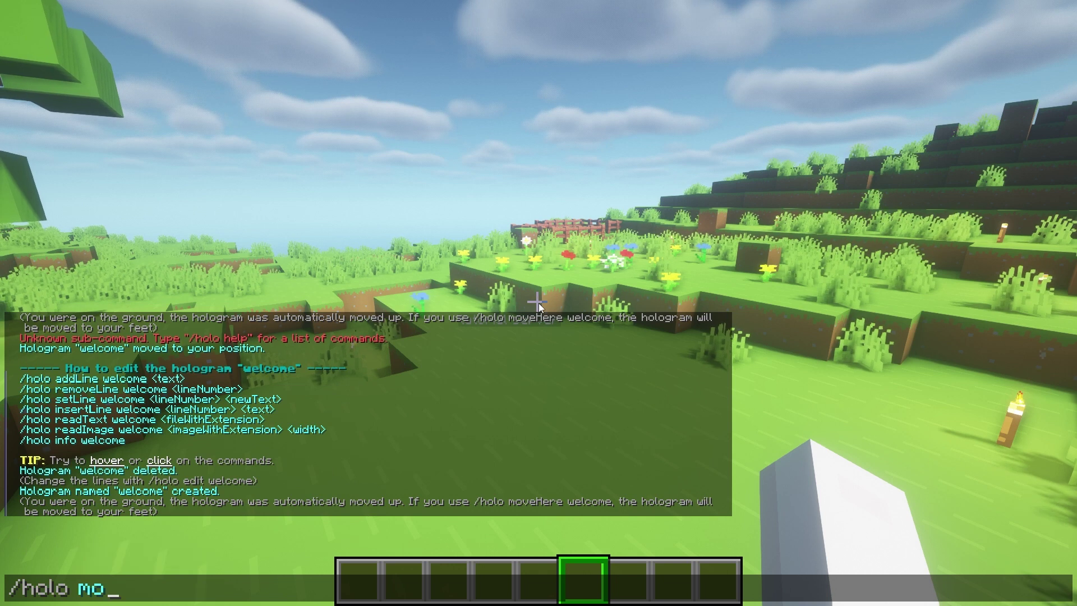
pyautogui.write('vehere welcome')
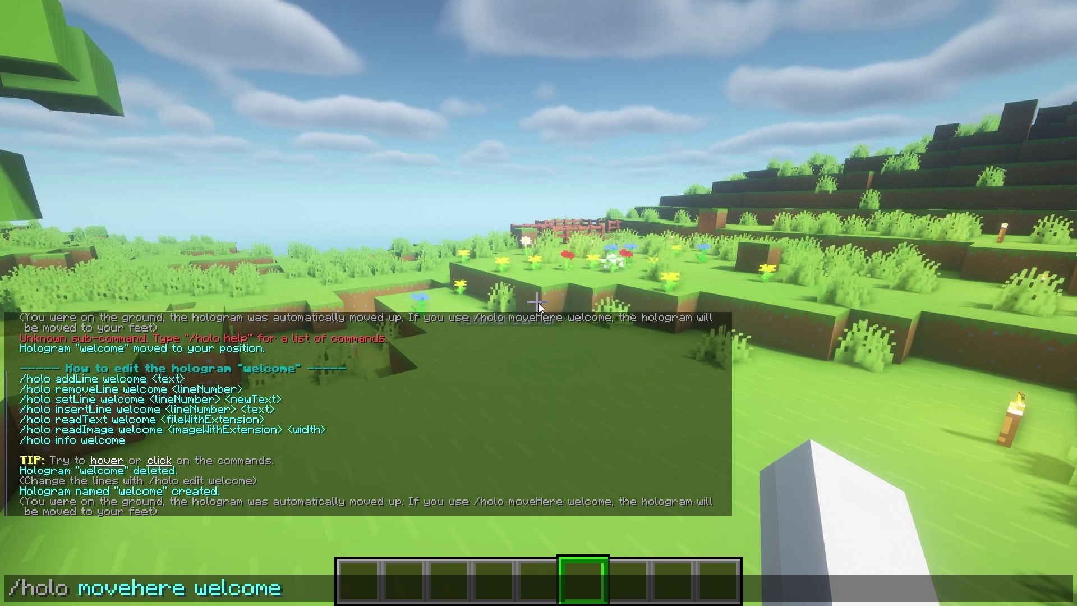
pyautogui.press('Return')
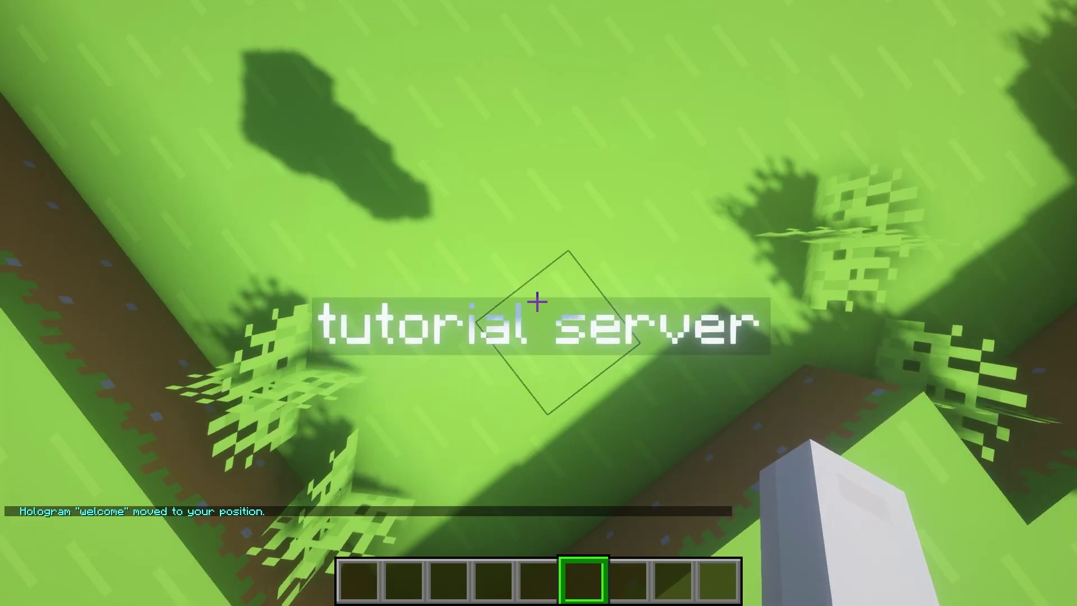
pyautogui.press('s')
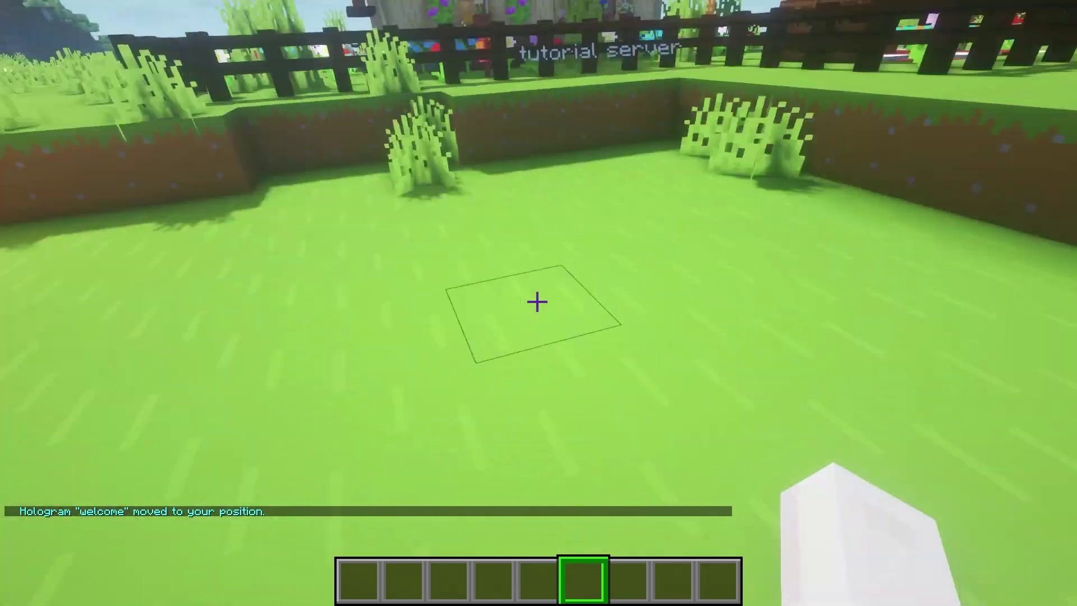
pyautogui.press('w')
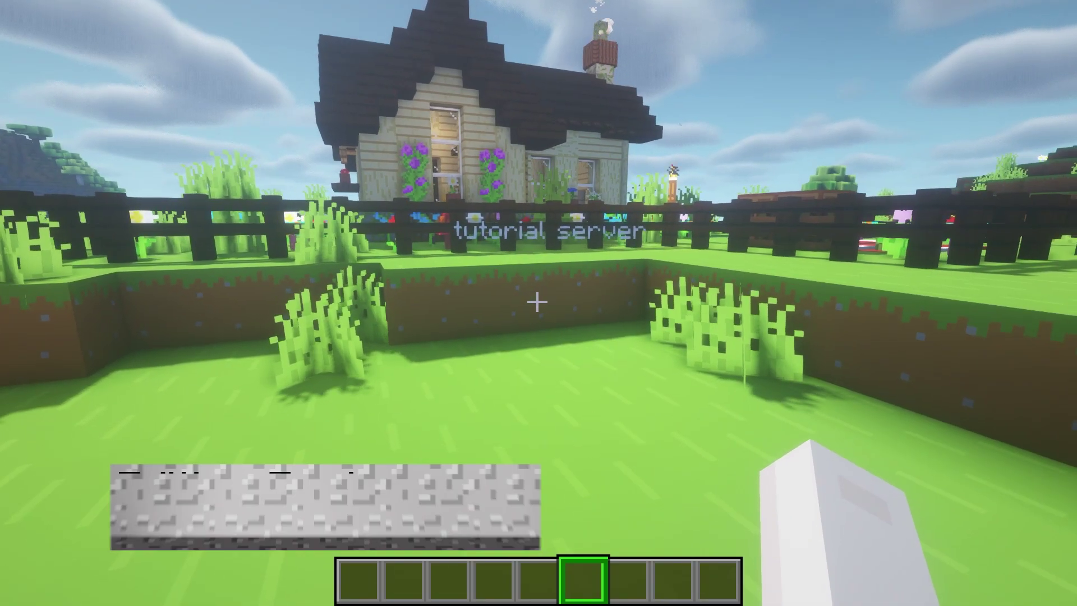
# Step: List the edit commands with /holo edit welcome, then remove it with /holo delete welcome
pyautogui.press('/')
pyautogui.write('hd')
pyautogui.press('BackSpace')
pyautogui.write('olo')
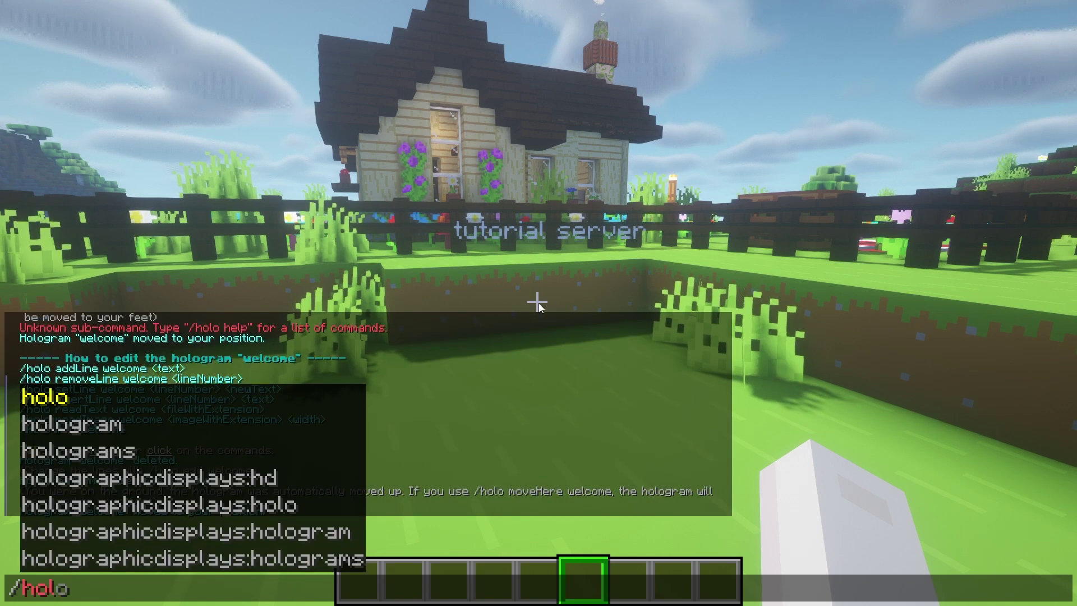
pyautogui.write(' edit welcome')
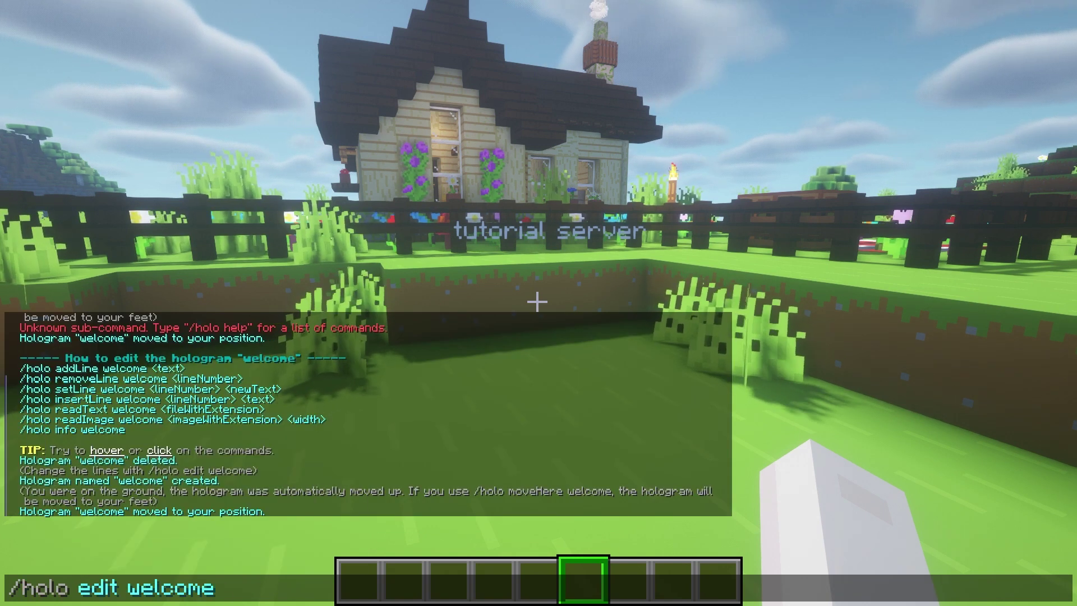
pyautogui.press('Return')
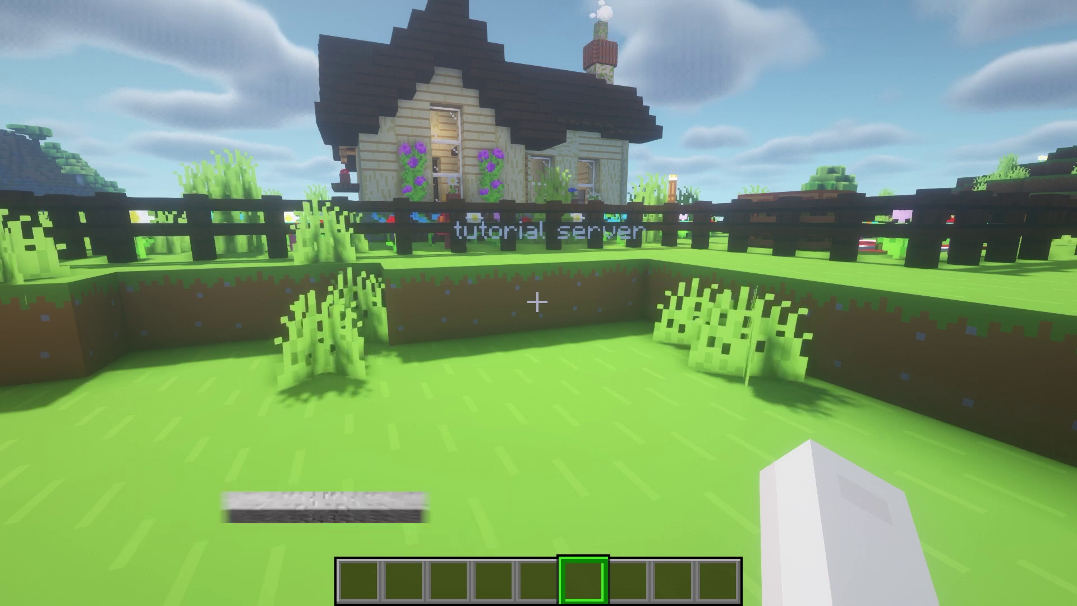
pyautogui.write('holo')
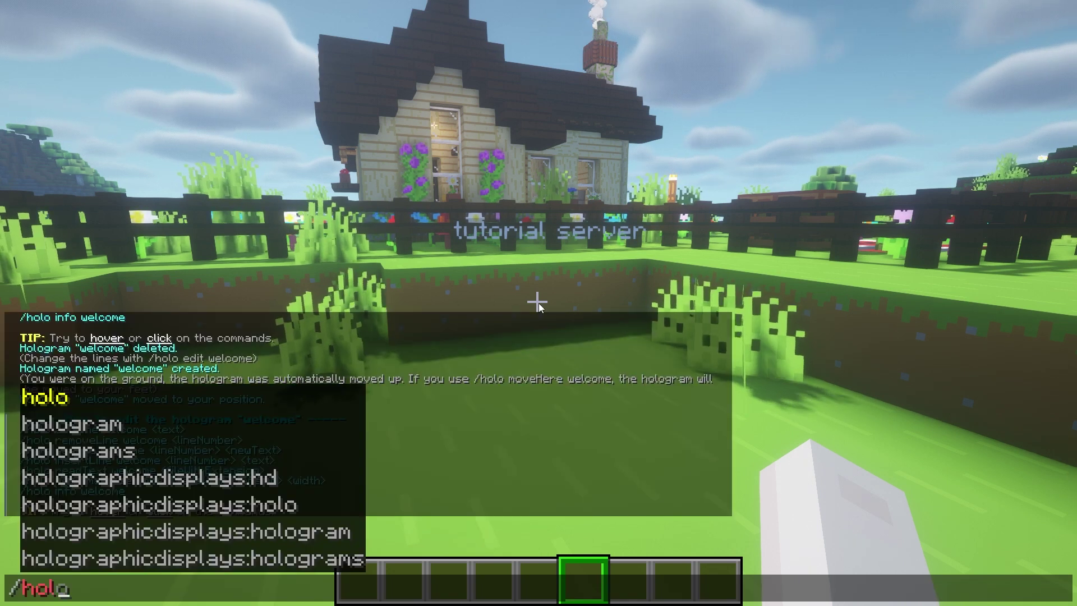
pyautogui.write(' delete')
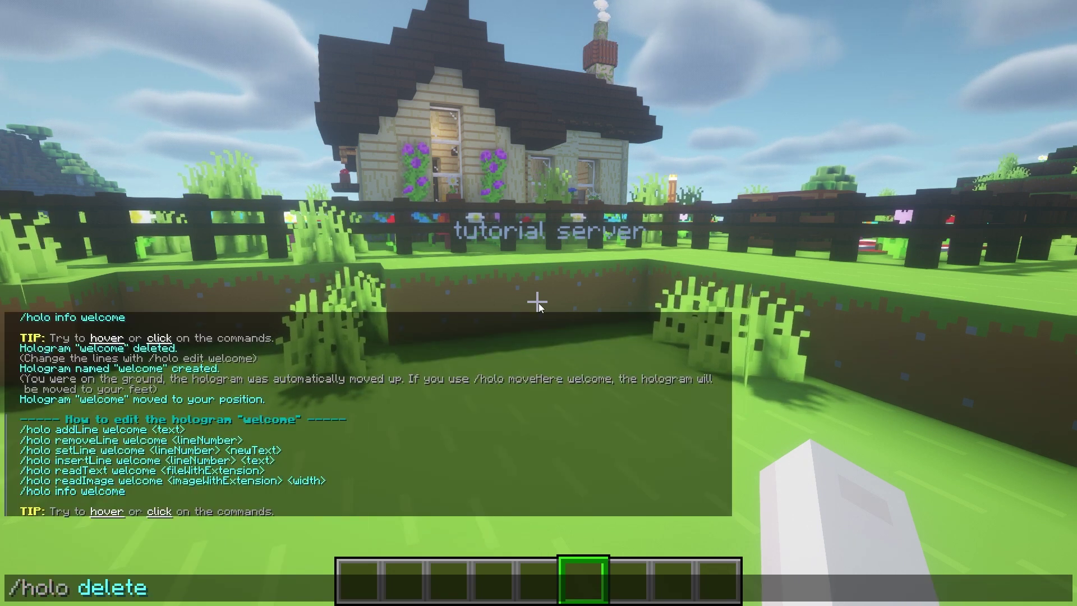
pyautogui.write(' welcome')
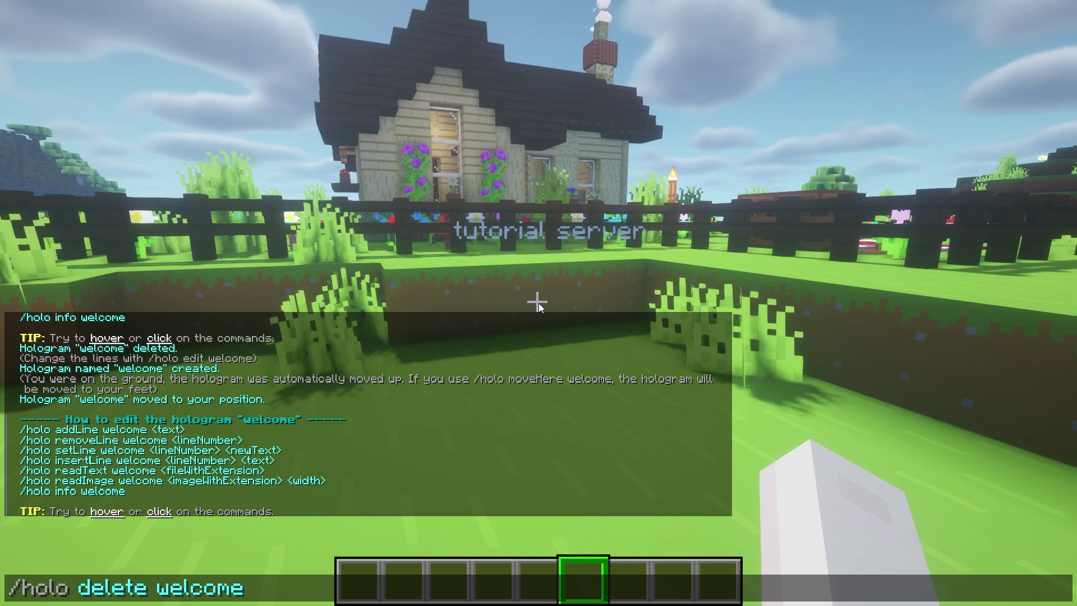
pyautogui.press('Return')
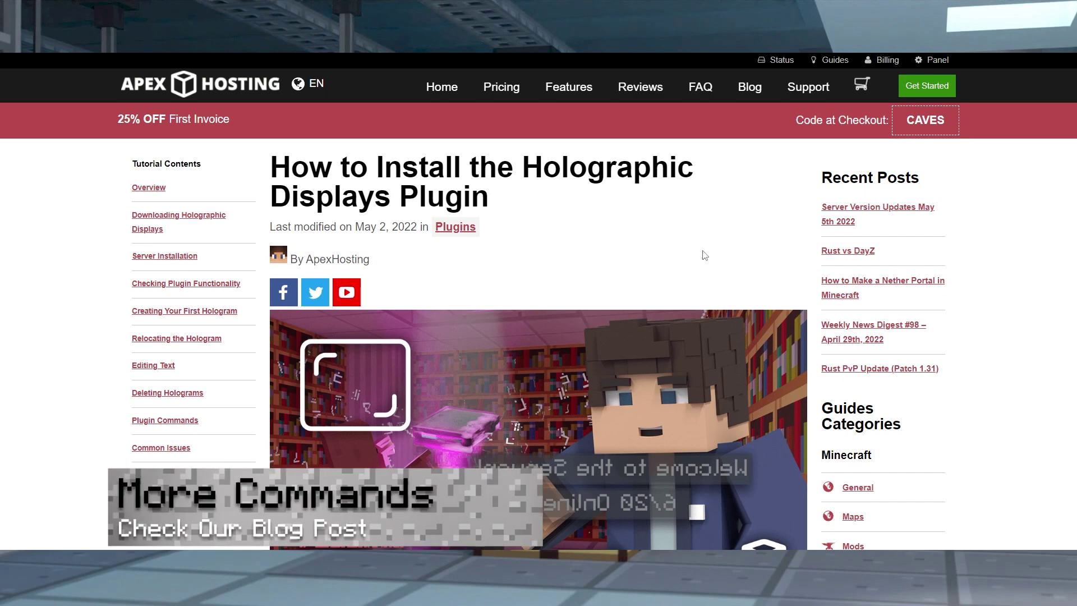
# Step: Scroll the Holographic Displays tutorial down to its Plugin Commands and common issues sections
pyautogui.scroll(-20, 986, 248)
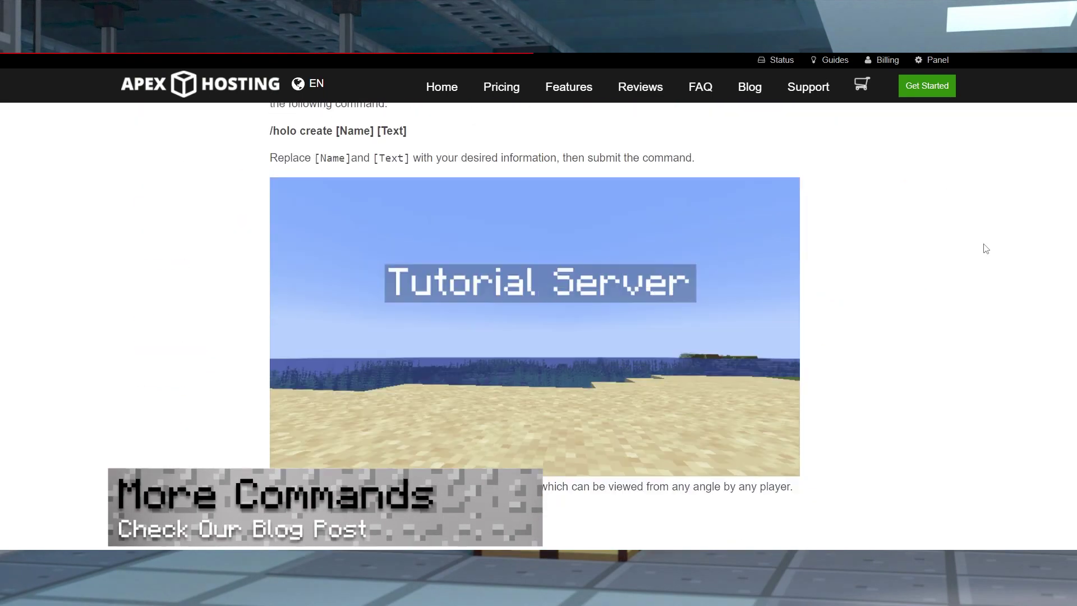
pyautogui.scroll(-5, 985, 249)
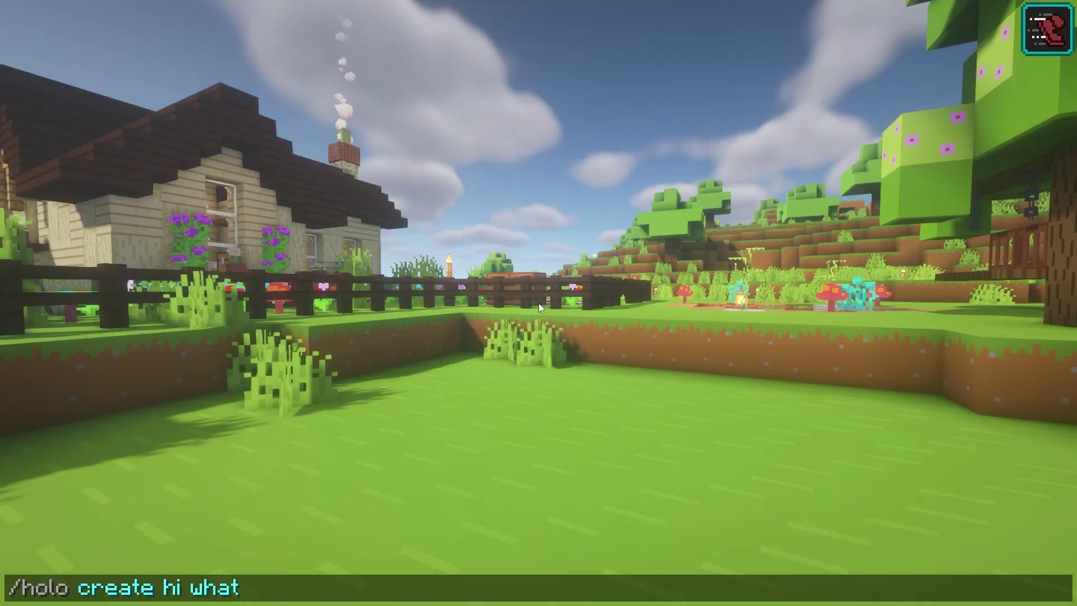
# Step: Type '/holo create hi whats going on gamers?' in chat without sending it
pyautogui.write('s going on')
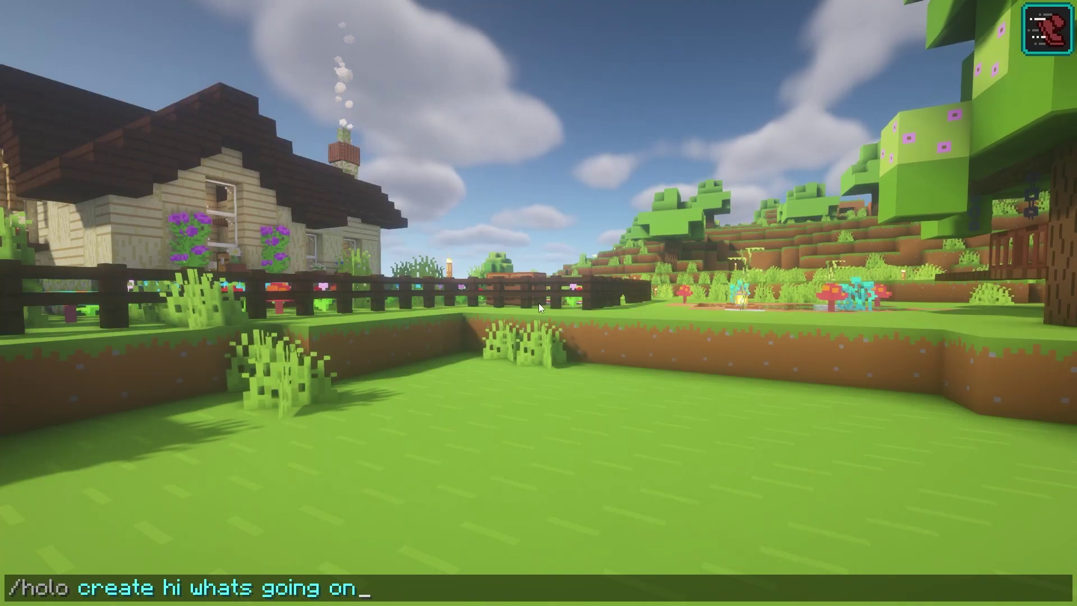
pyautogui.write(' gamers?')
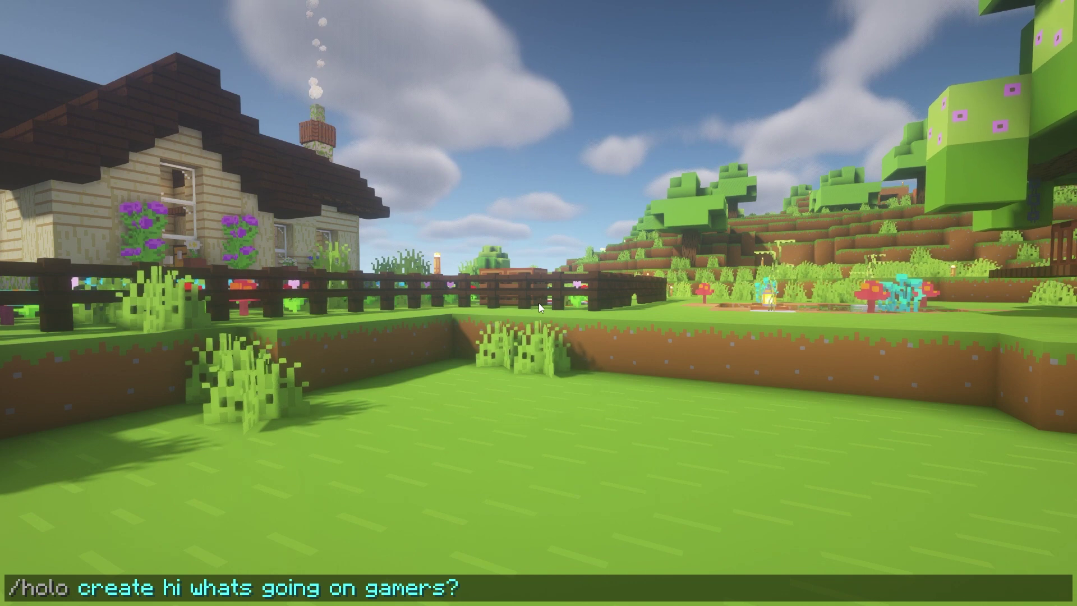